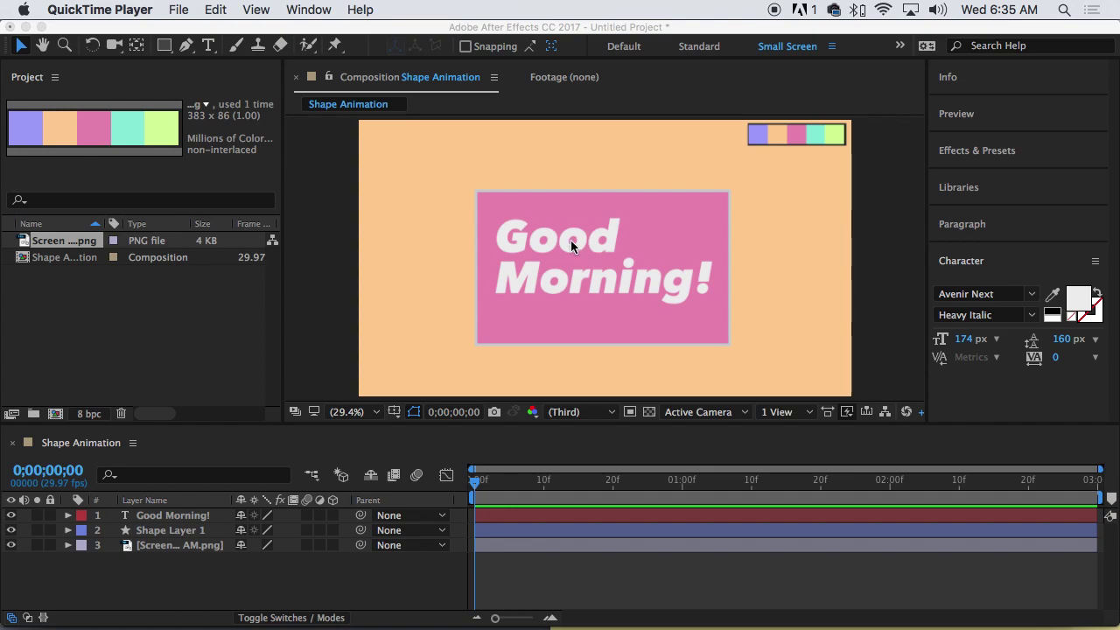
# Step: Save the After Effects project as Screencast.aep in the Documents folder
pyautogui.click(206, 27)
pyautogui.click(174, 9)
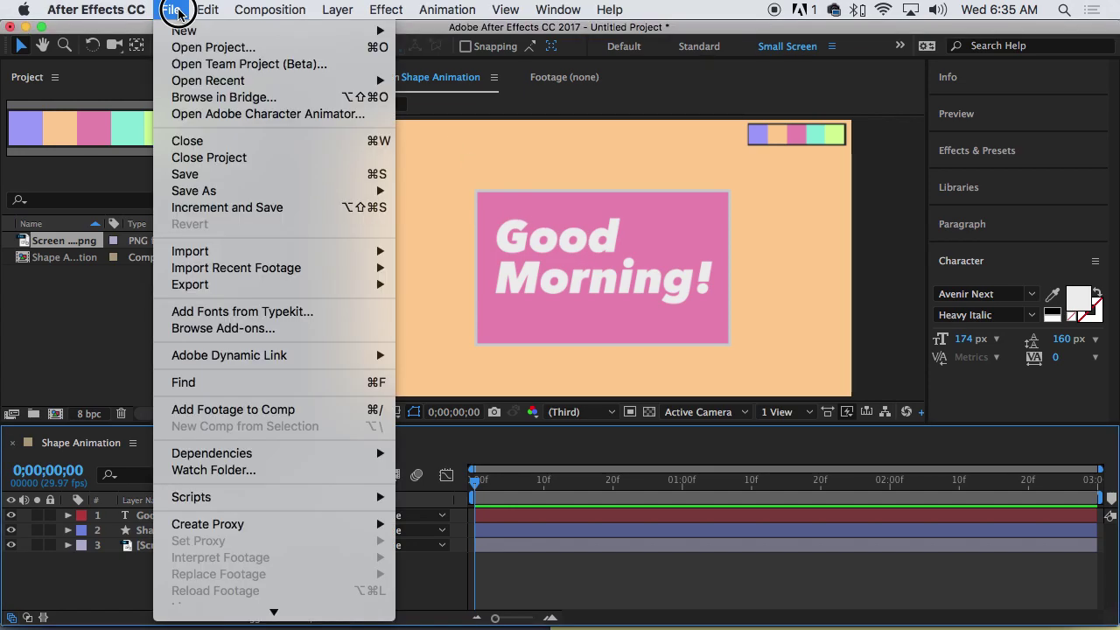
pyautogui.click(275, 191)
pyautogui.click(429, 193)
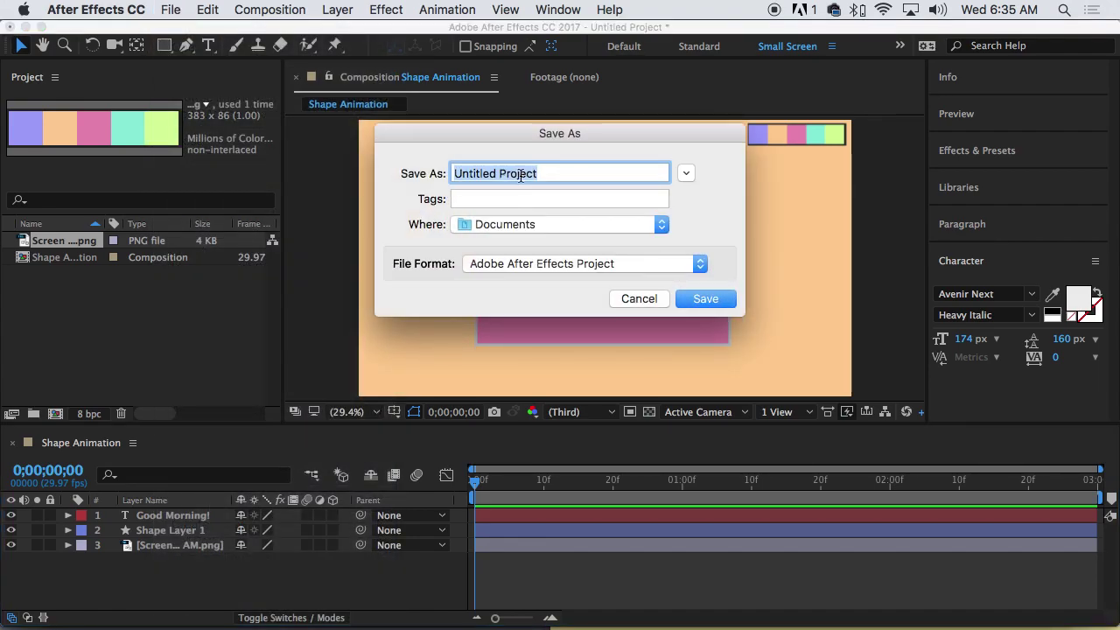
pyautogui.write('Screencast')
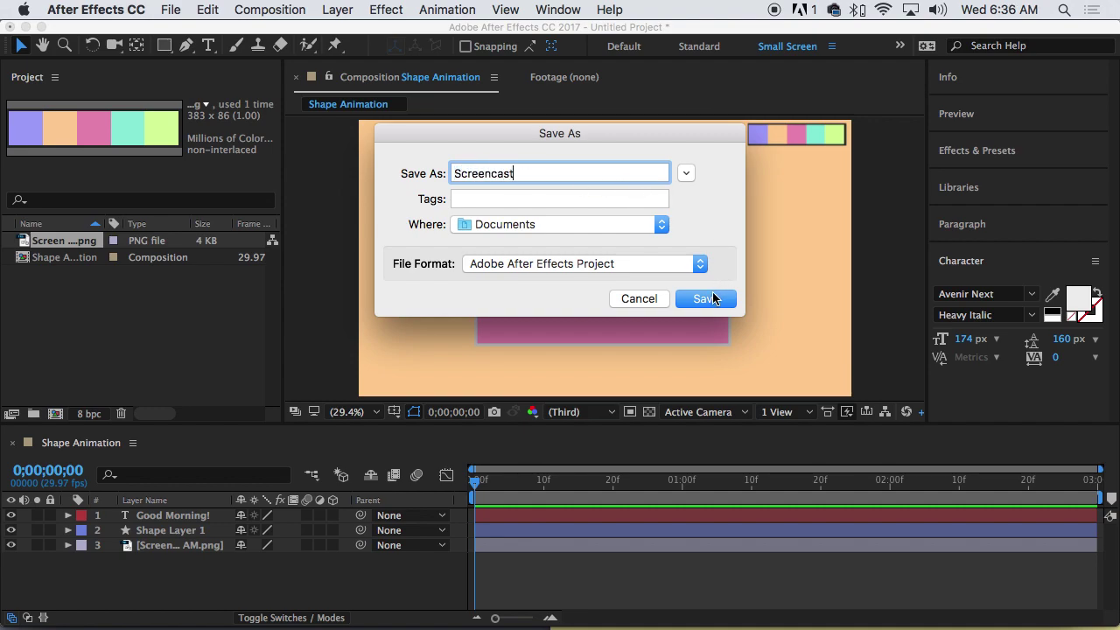
pyautogui.click(705, 298)
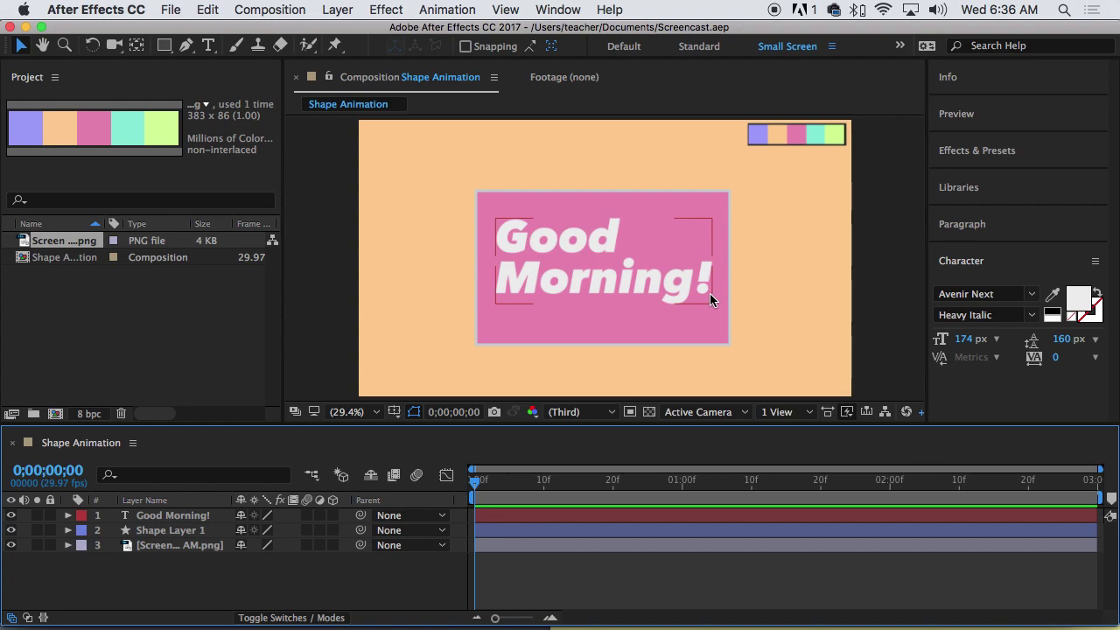
# Step: Rename the Screen Shot palette image layer to 'Colors'
pyautogui.click(744, 237)
pyautogui.click(770, 137)
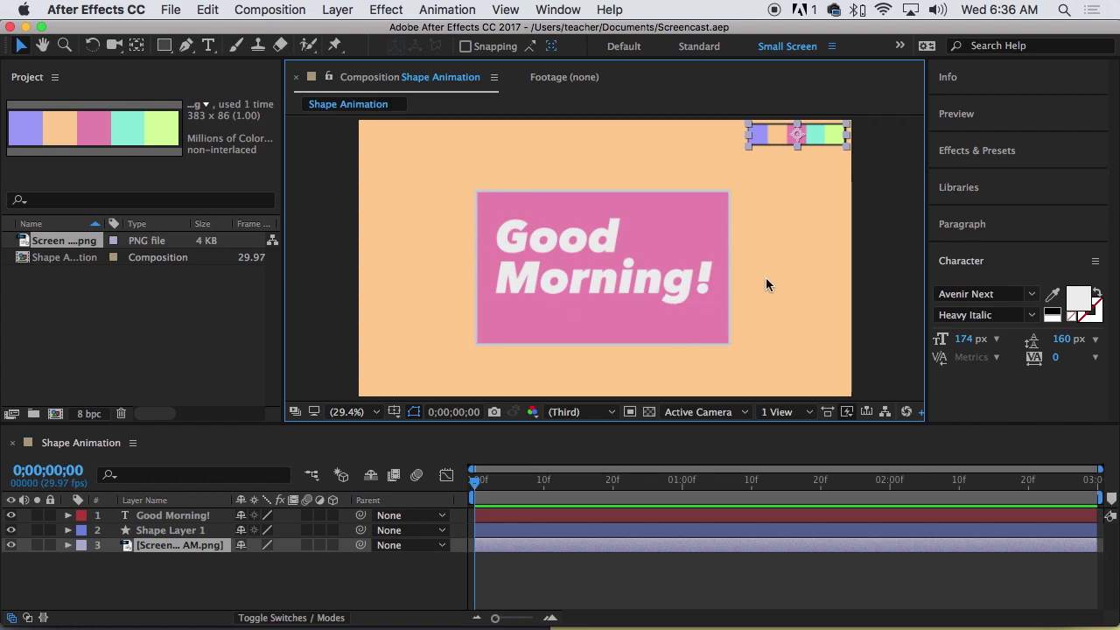
pyautogui.click(174, 546)
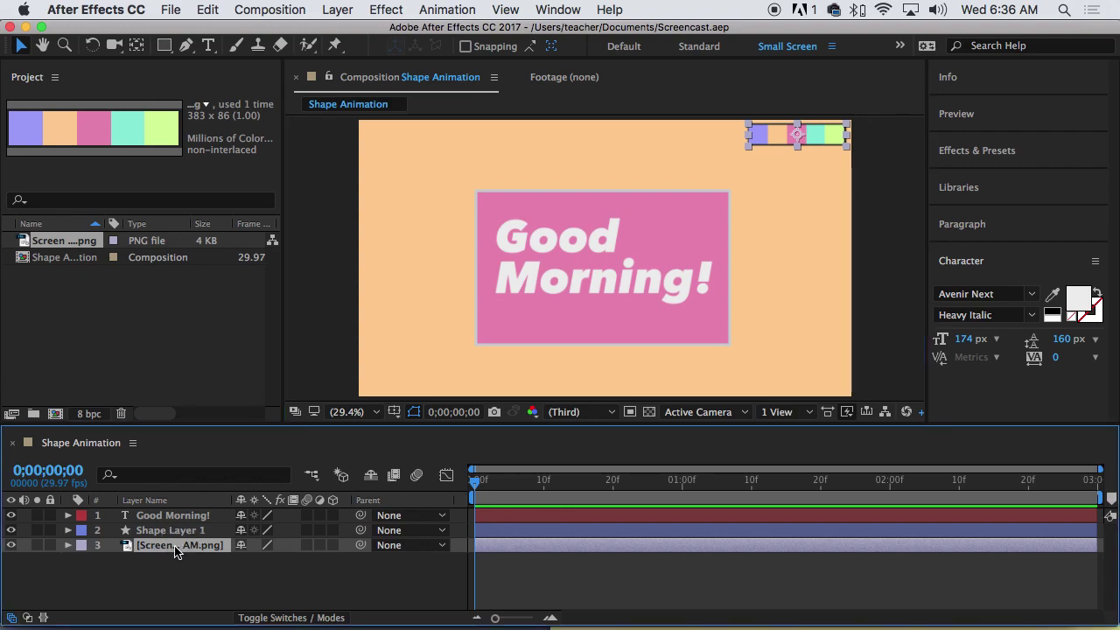
pyautogui.click(171, 564)
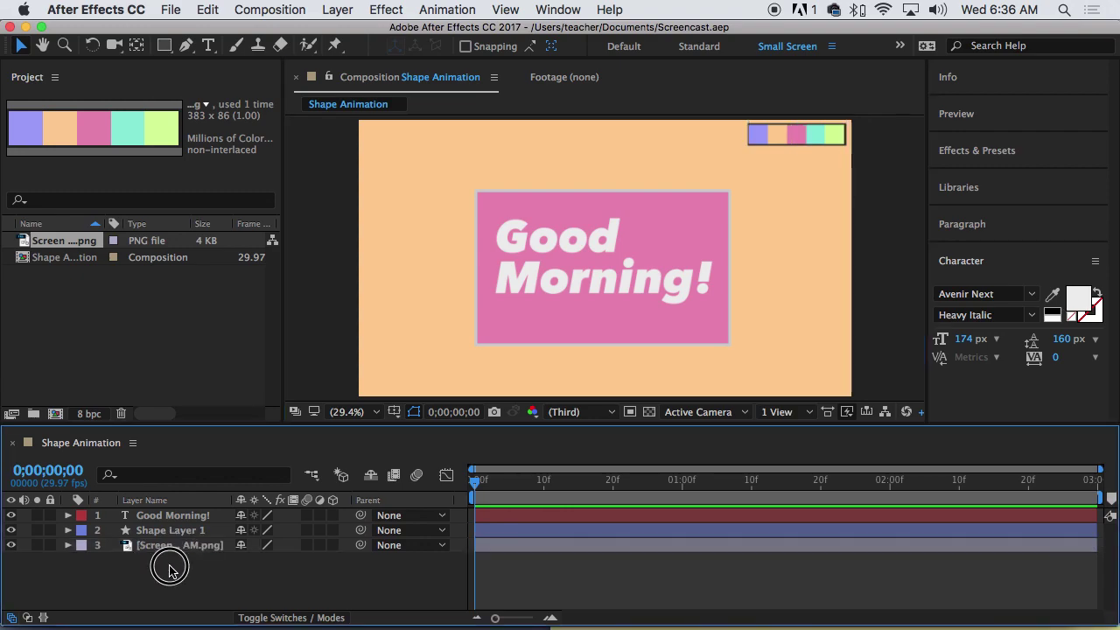
pyautogui.click(171, 547)
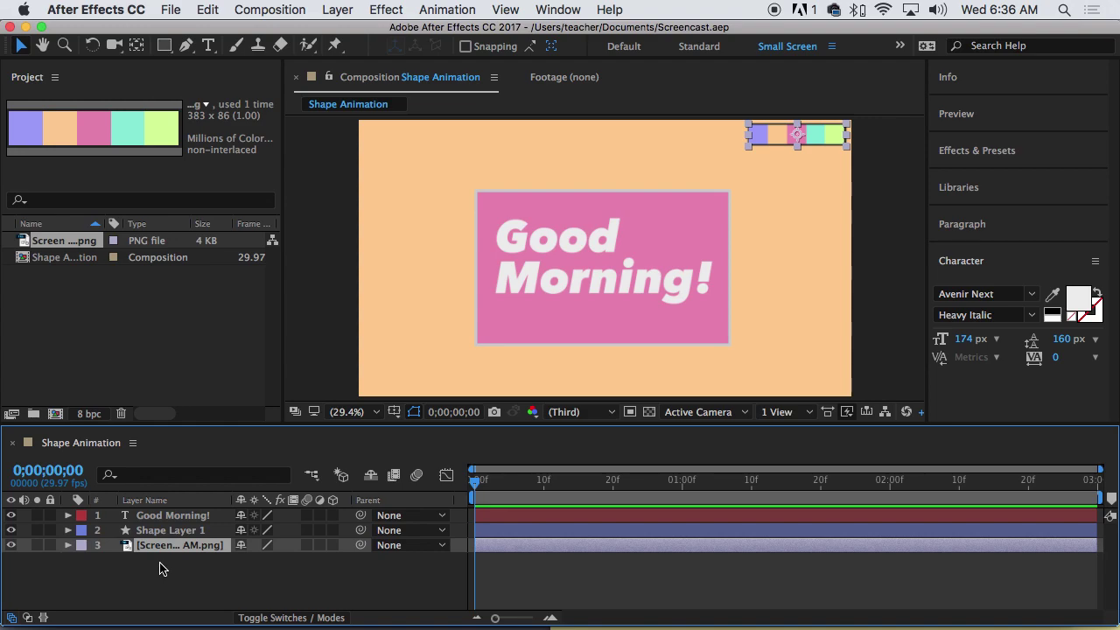
pyautogui.press('Return')
pyautogui.write('Colors')
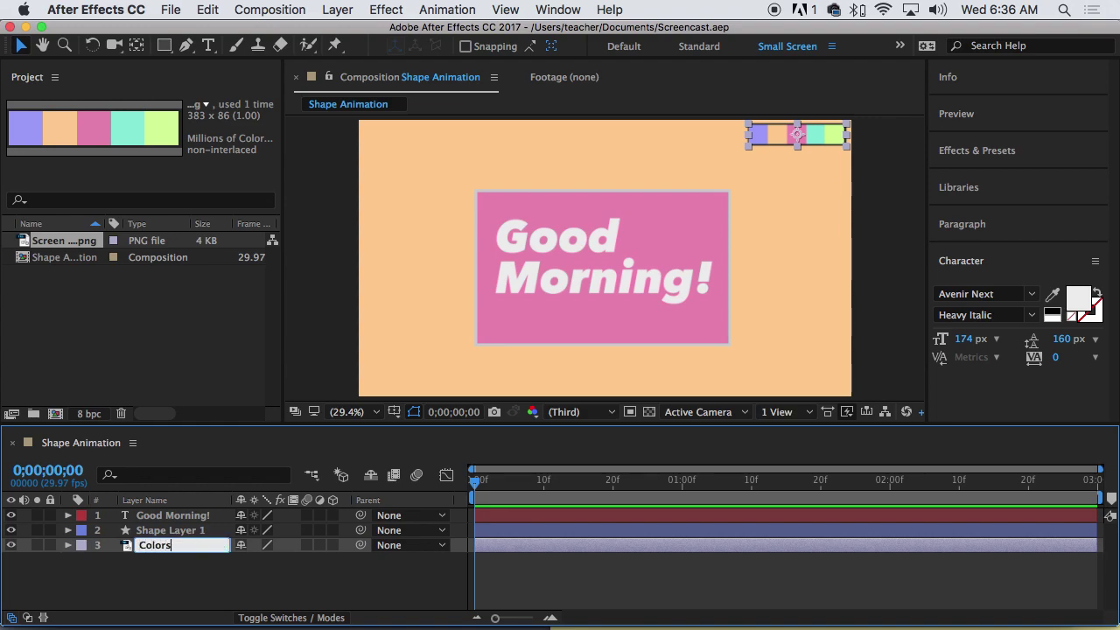
pyautogui.press('Return')
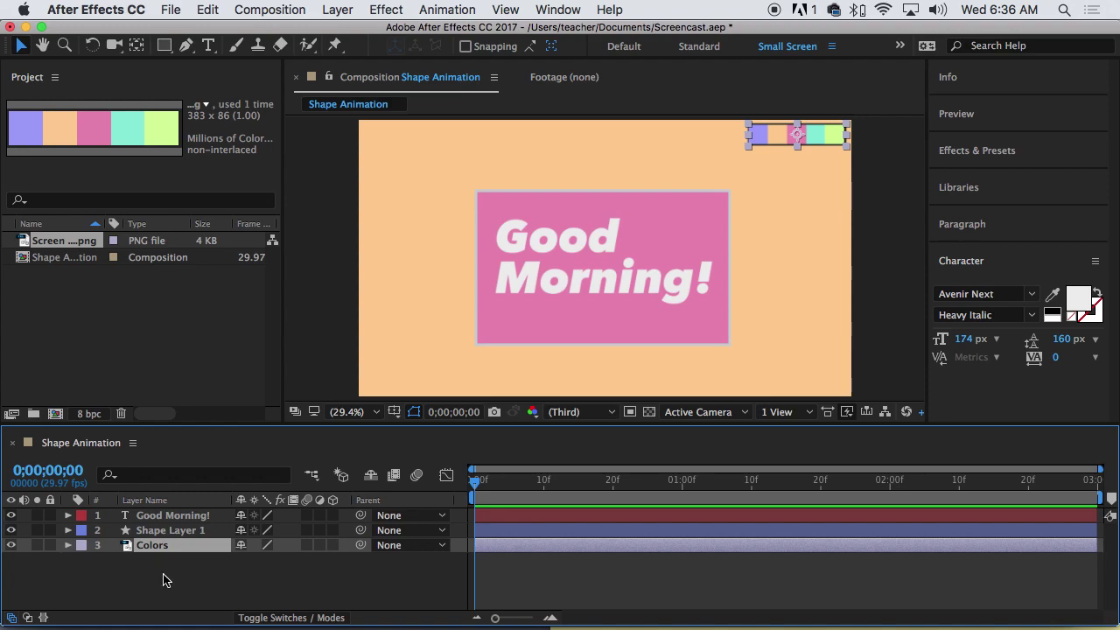
# Step: Select Shape Layer 1 and the Good Morning! text layer, and scrub the first second
pyautogui.click(157, 530)
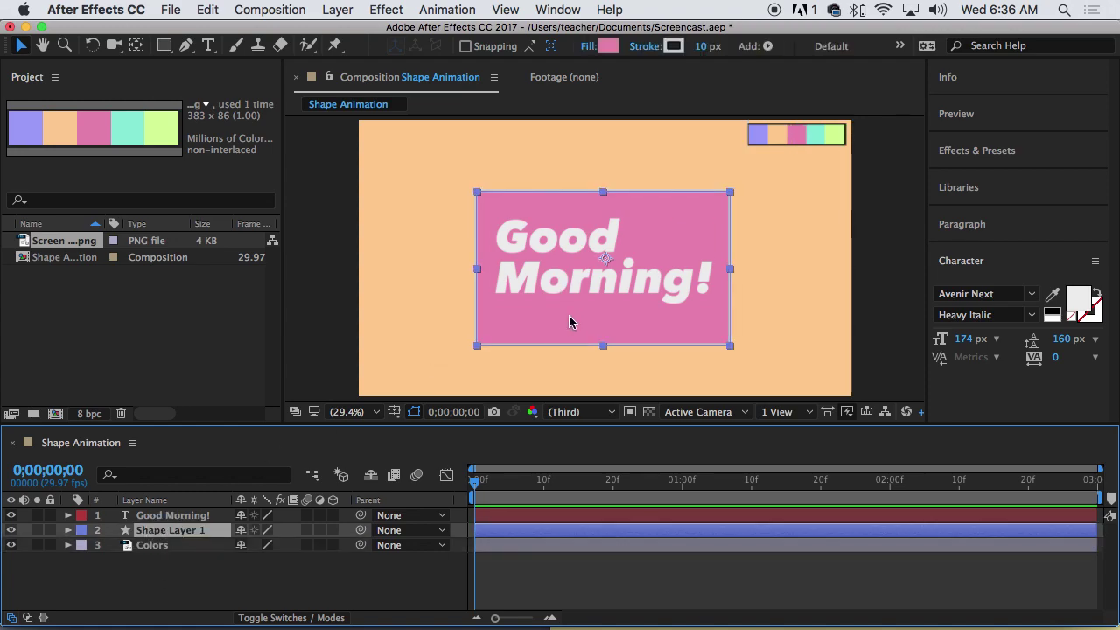
pyautogui.click(199, 517)
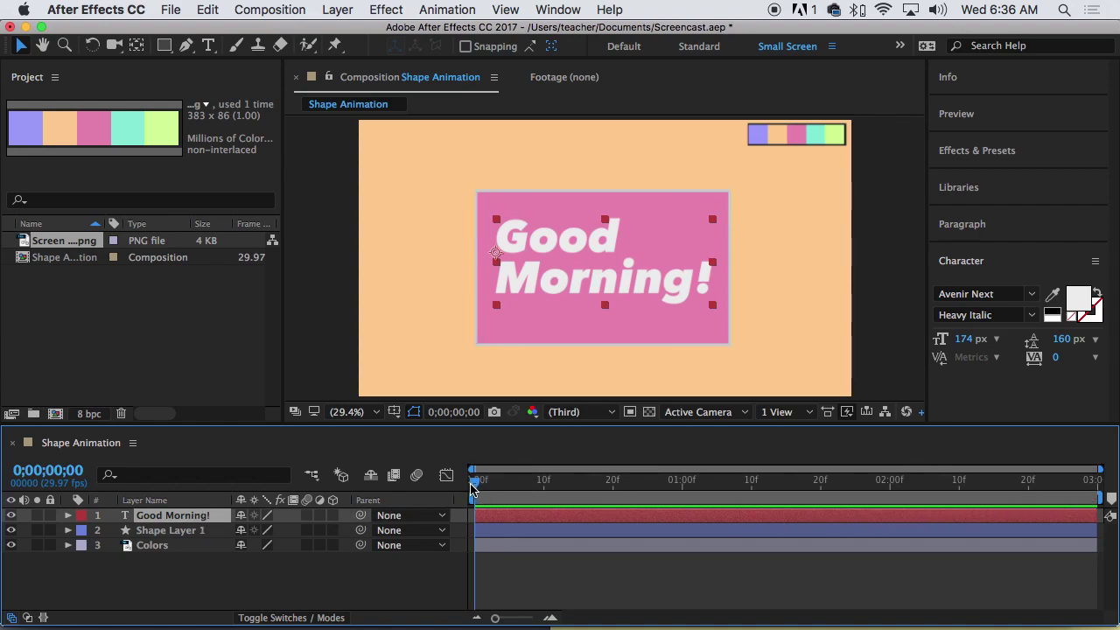
pyautogui.moveTo(475, 483); pyautogui.dragTo(406, 494)
pyautogui.click(286, 10)
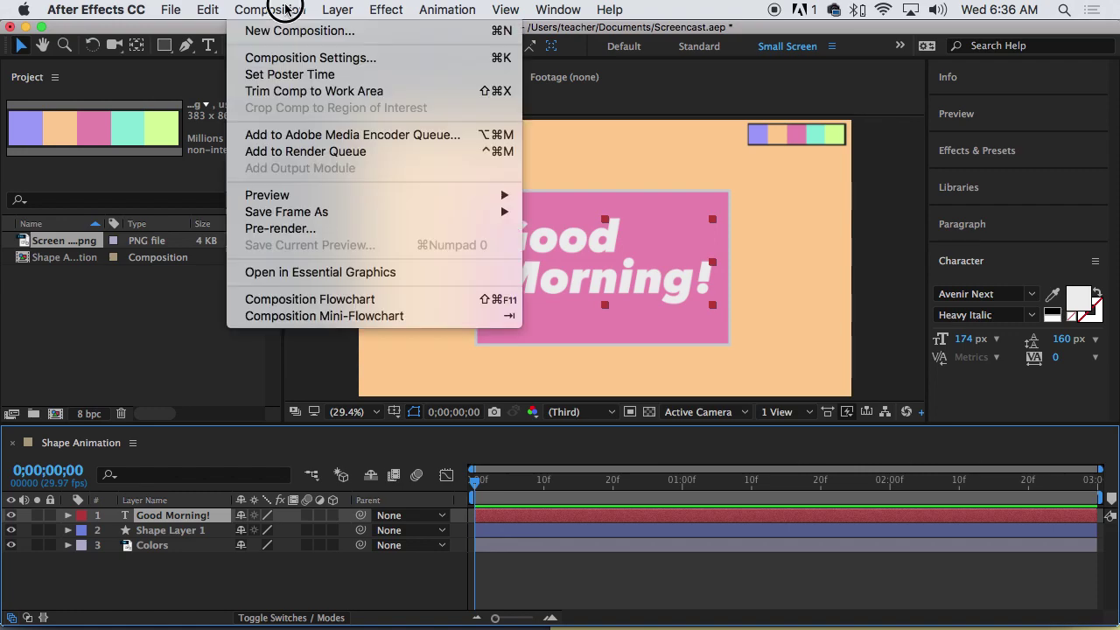
pyautogui.click(294, 58)
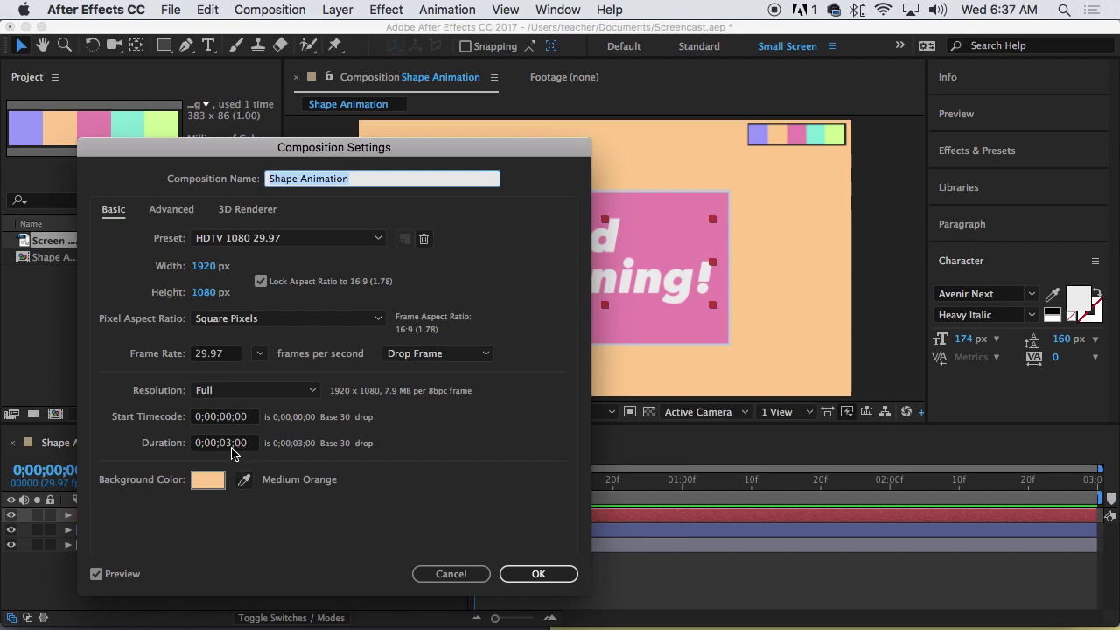
pyautogui.moveTo(249, 444); pyautogui.dragTo(191, 446)
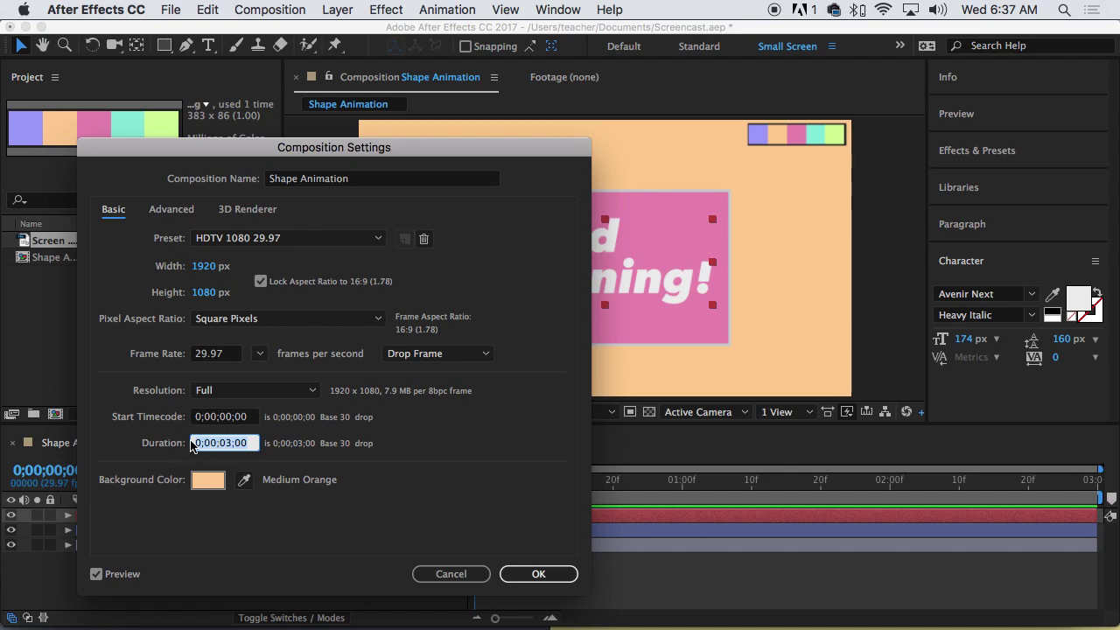
pyautogui.write('30')
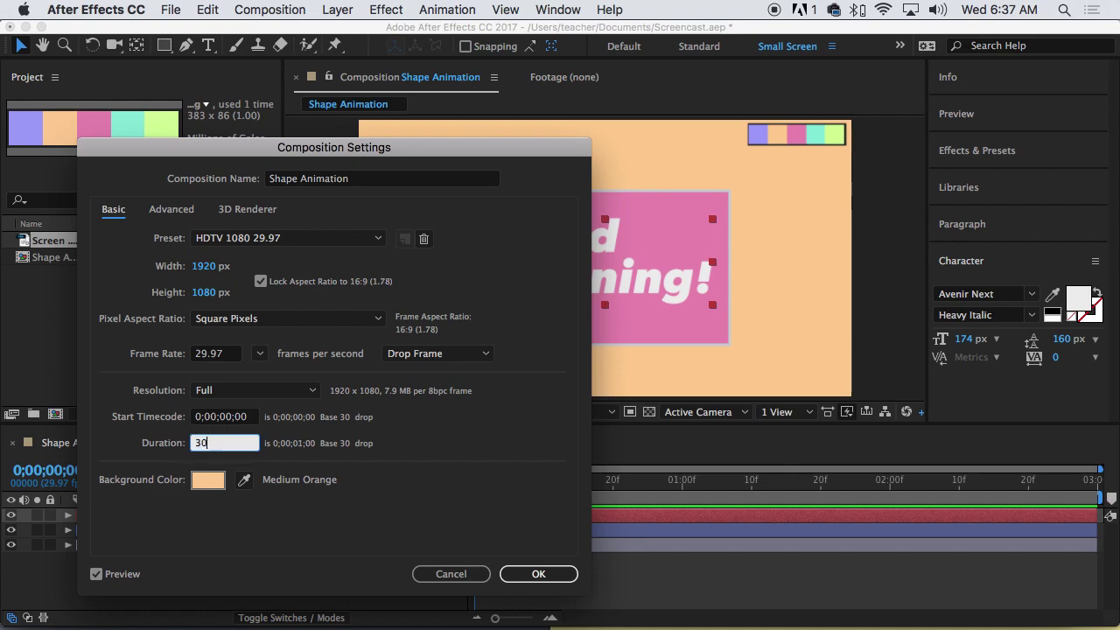
pyautogui.write('0')
pyautogui.click(198, 444)
pyautogui.click(202, 443)
pyautogui.click(516, 576)
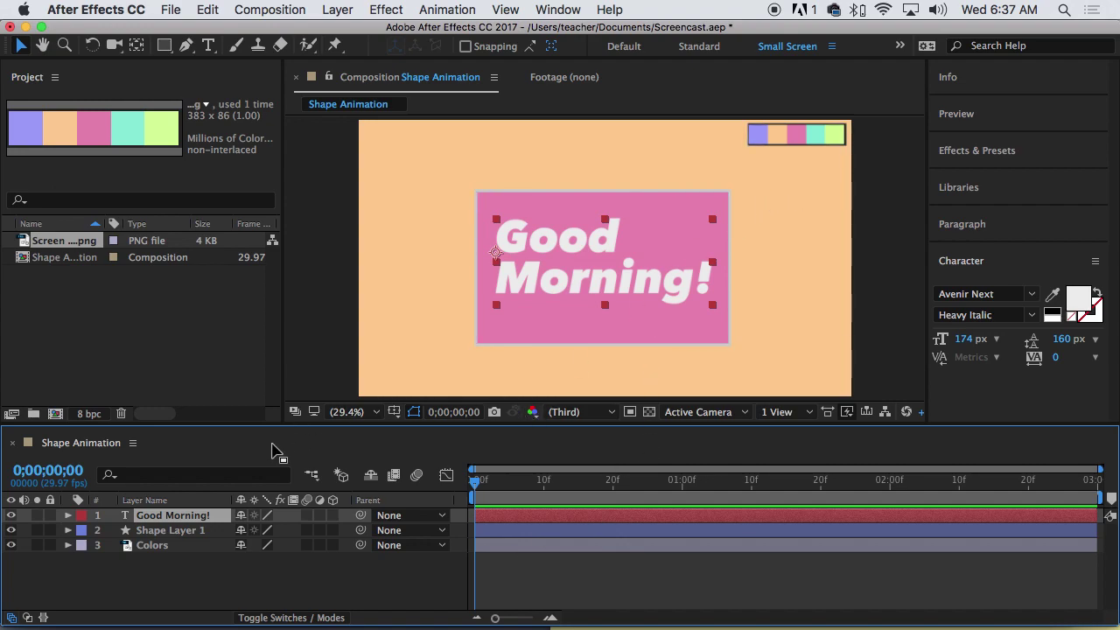
# Step: Show the Colors layer's Position and set keyframes at 0, 1, 2 seconds and 2;29
pyautogui.click(150, 551)
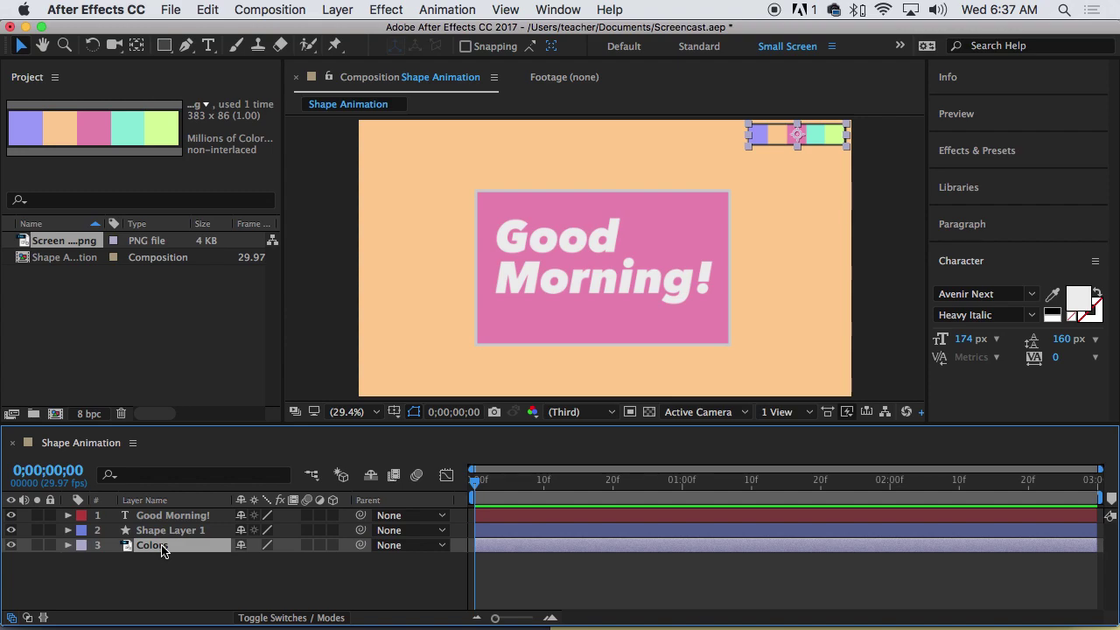
pyautogui.press('p')
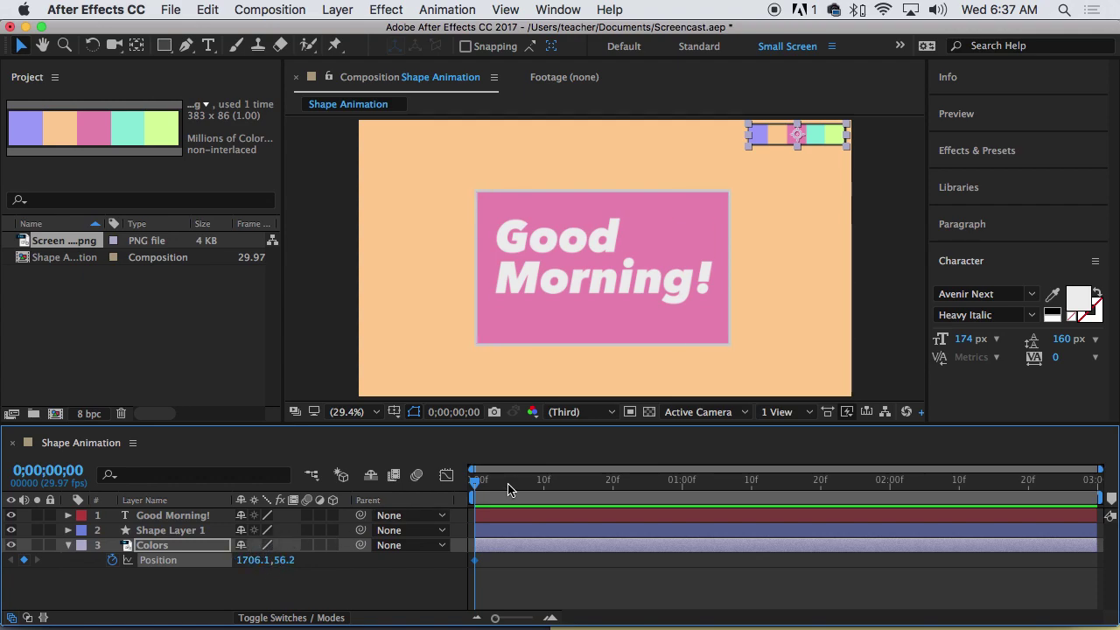
pyautogui.click(478, 482)
pyautogui.moveTo(479, 482); pyautogui.dragTo(682, 488)
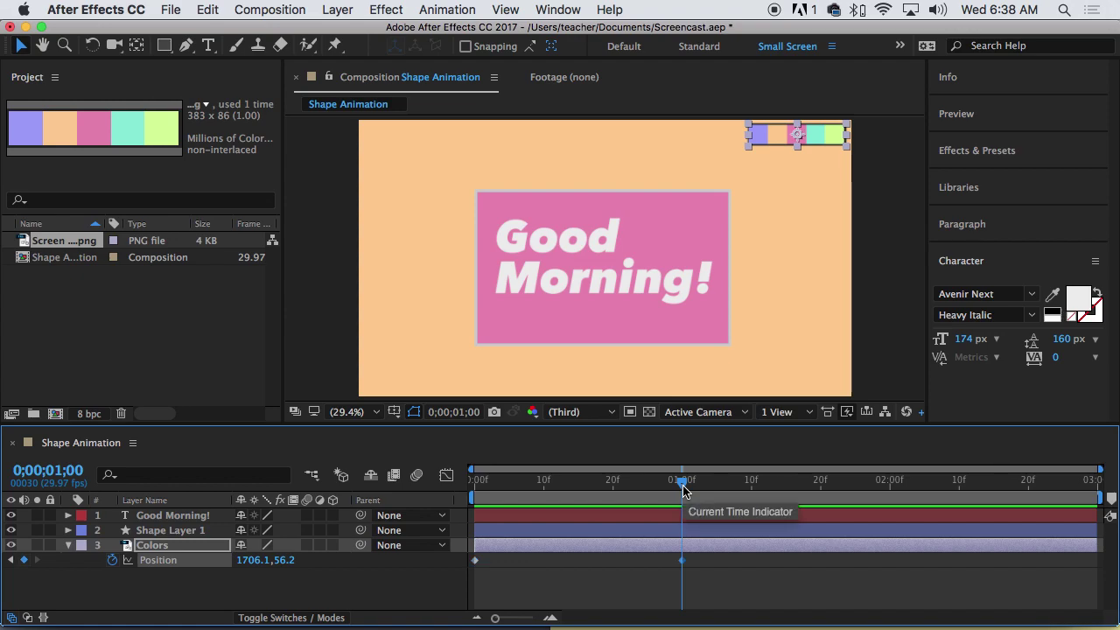
pyautogui.moveTo(683, 491); pyautogui.dragTo(890, 487)
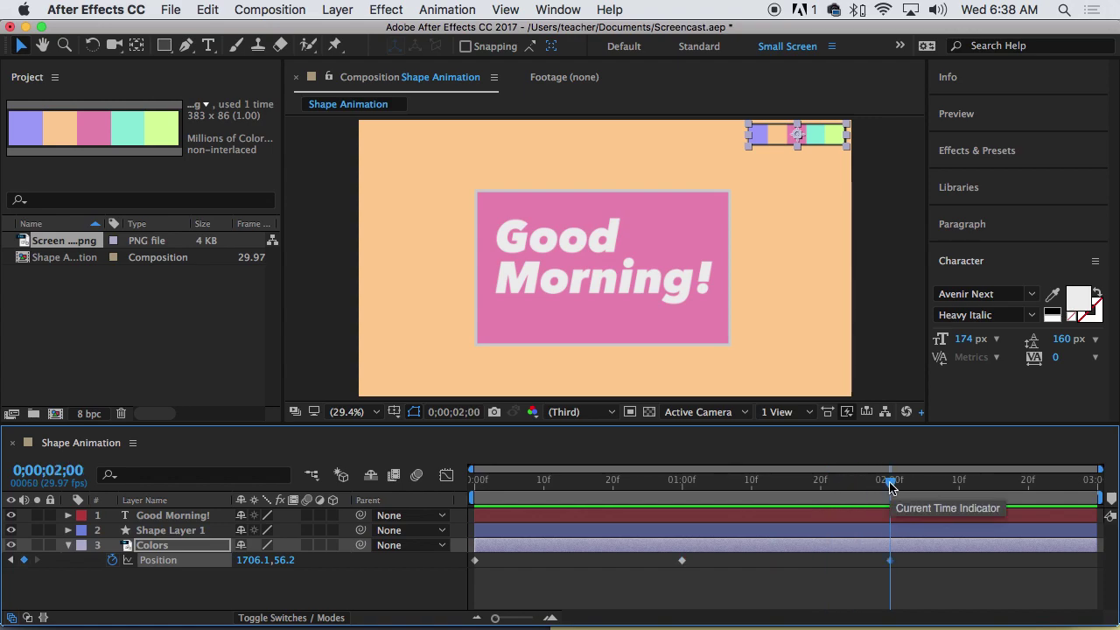
pyautogui.moveTo(890, 487); pyautogui.dragTo(1095, 488)
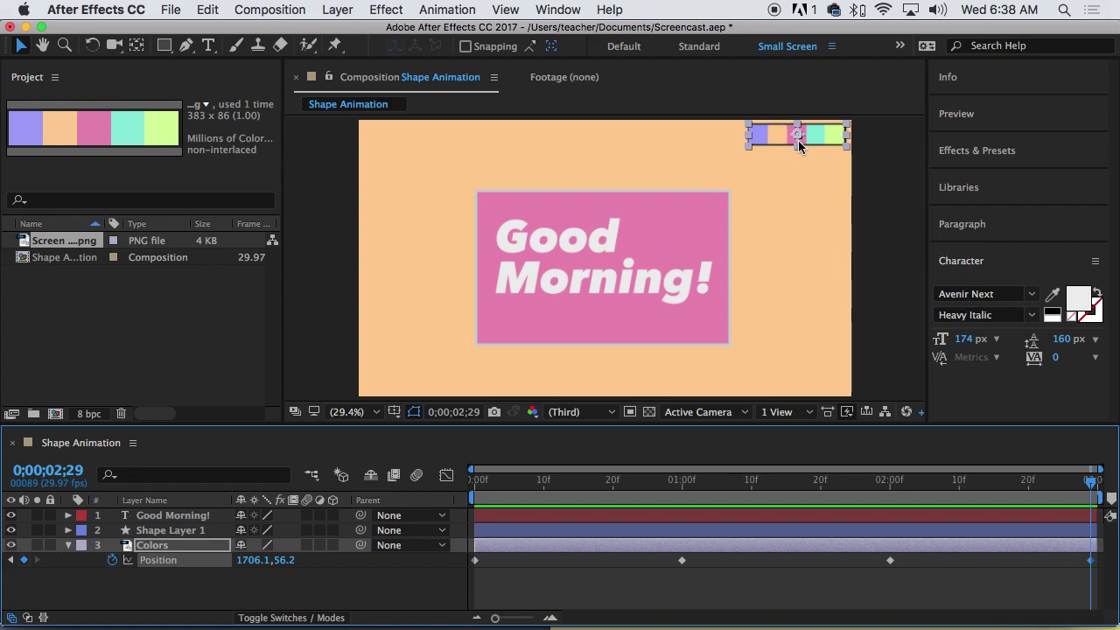
pyautogui.moveTo(1092, 493); pyautogui.dragTo(476, 487)
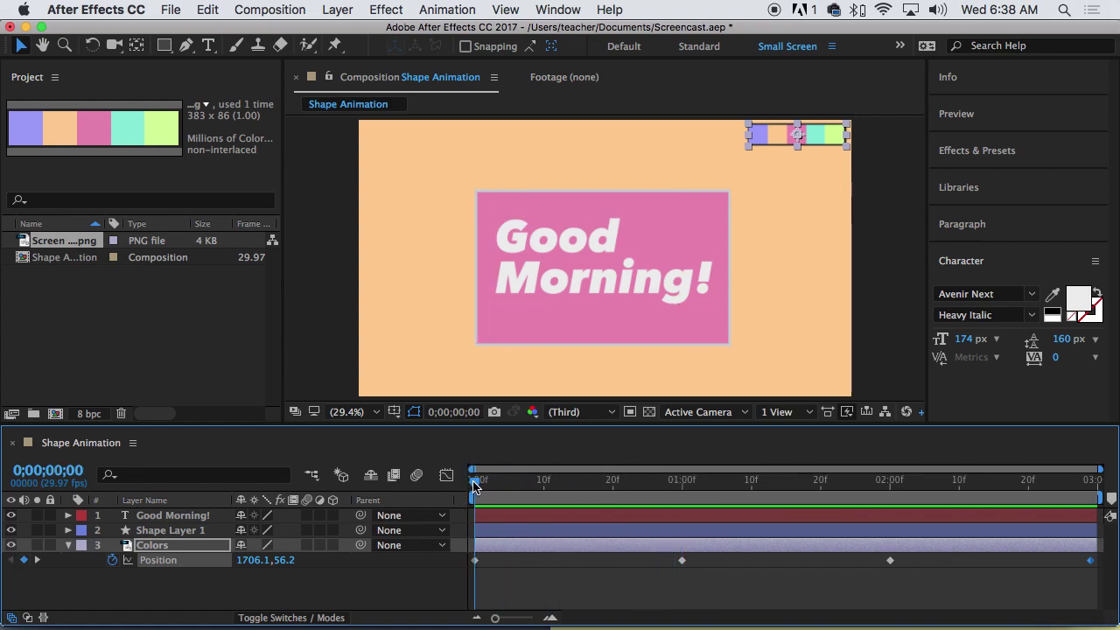
# Step: At frame 0, drag the Colors swatch off-frame left to -215.4,56.2, then scrub the slide
pyautogui.moveTo(477, 566)
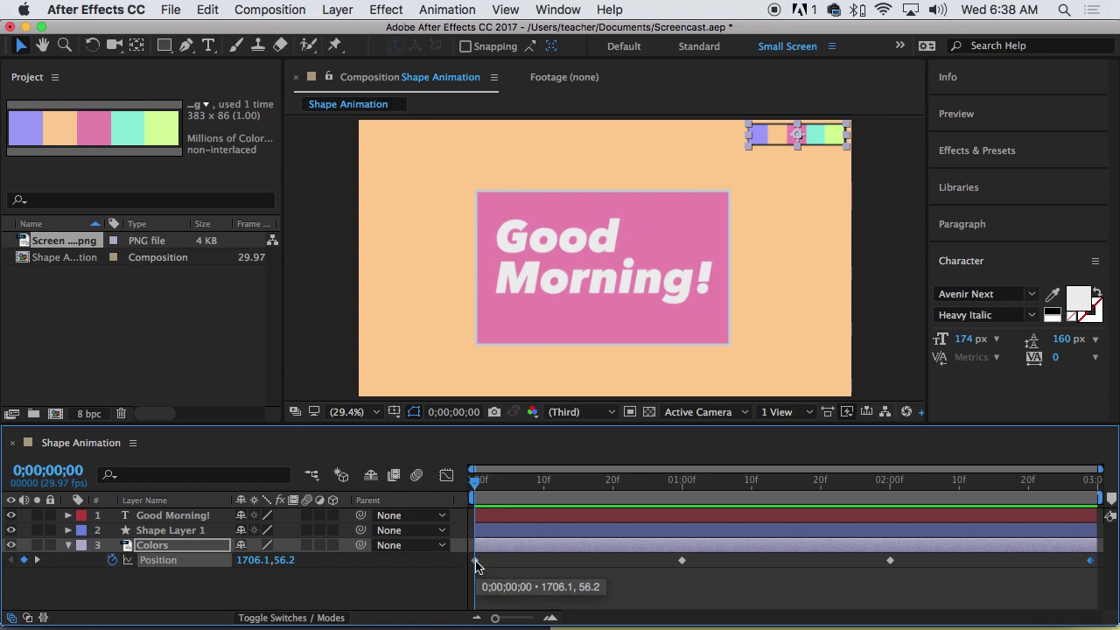
pyautogui.click(35, 560)
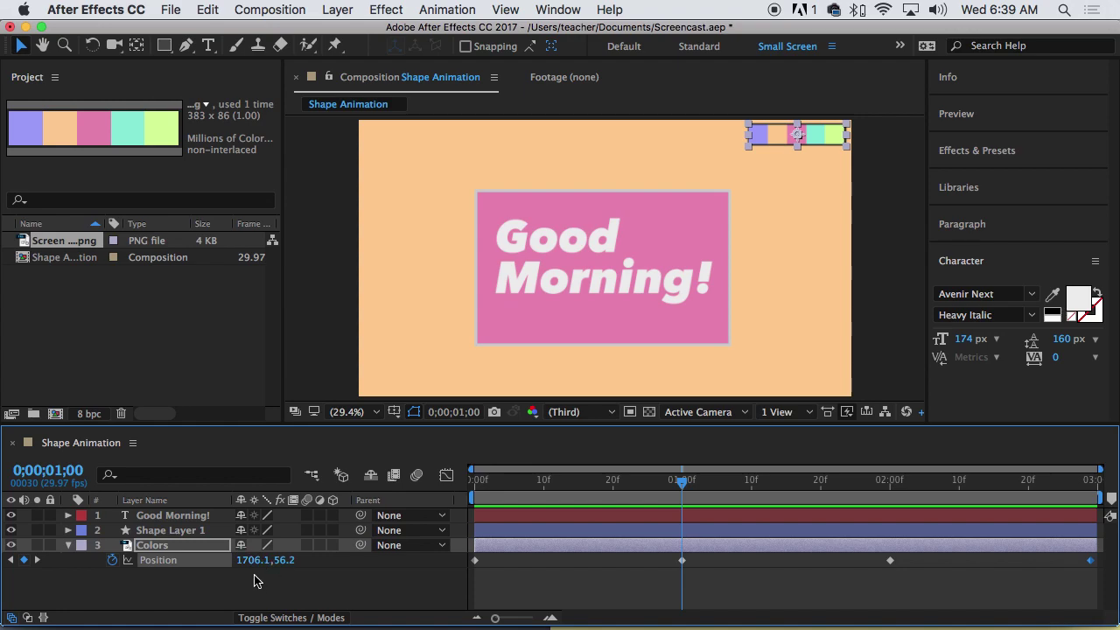
pyautogui.click(36, 560)
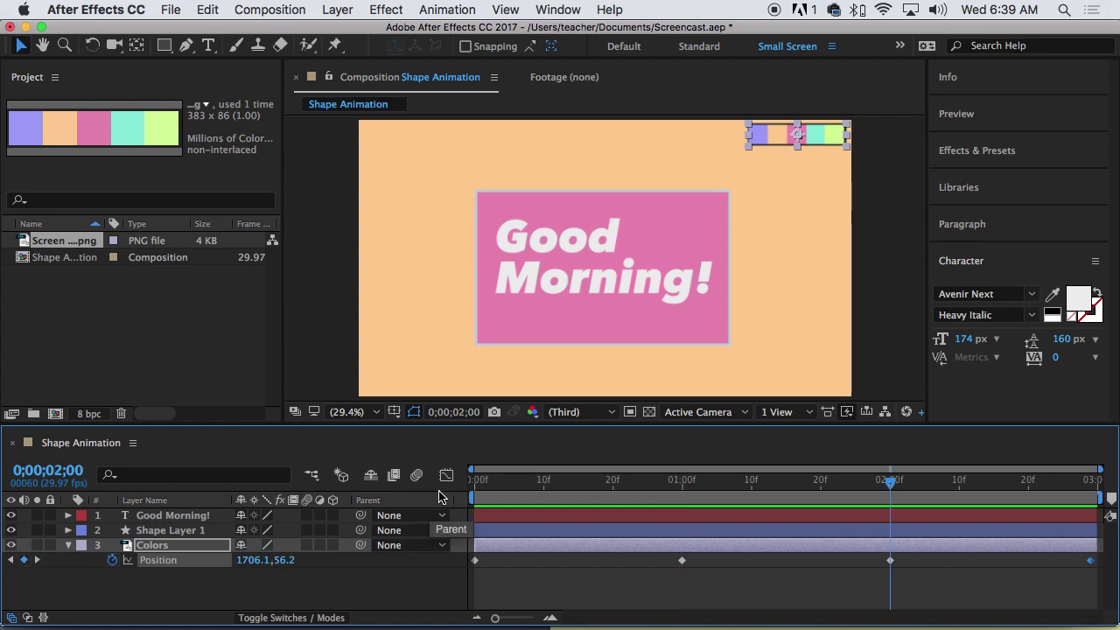
pyautogui.moveTo(496, 480); pyautogui.dragTo(475, 487)
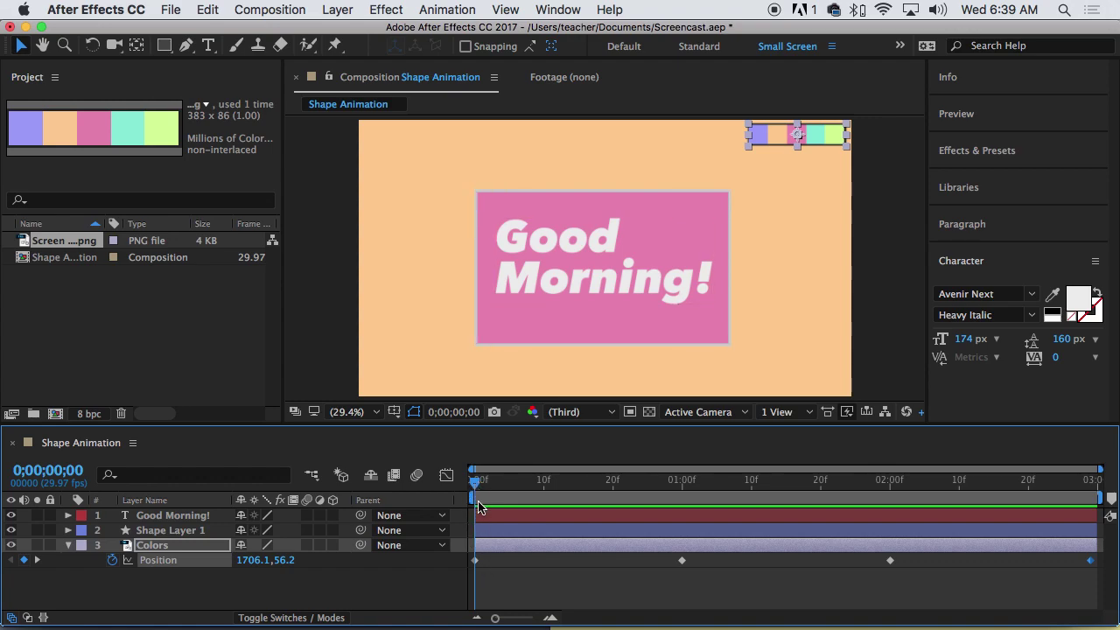
pyautogui.moveTo(782, 137); pyautogui.dragTo(294, 174)
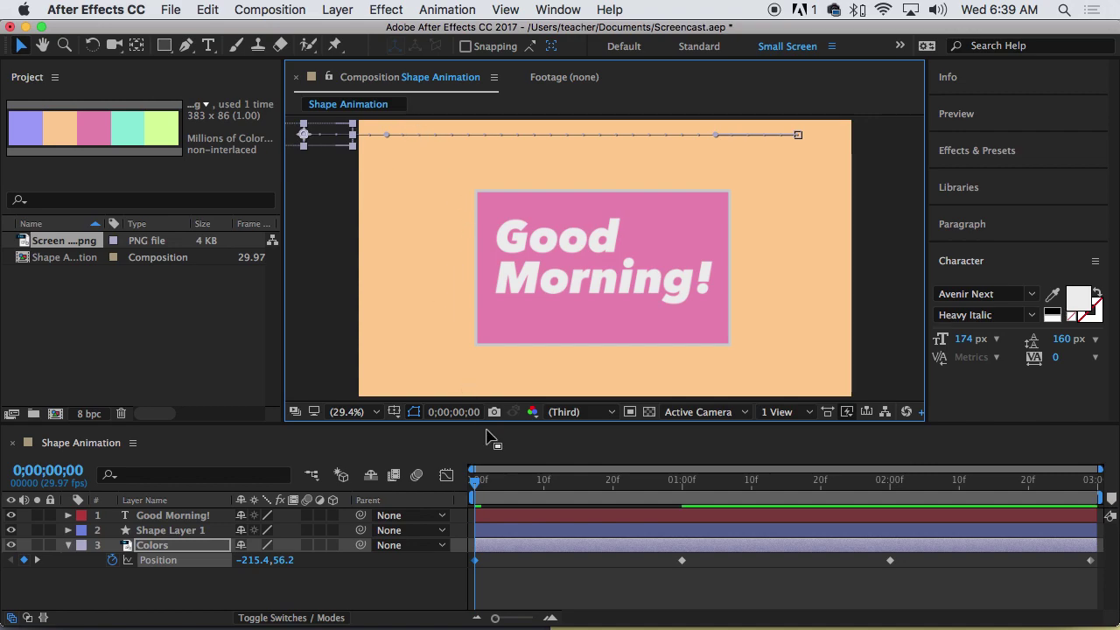
pyautogui.click(475, 484)
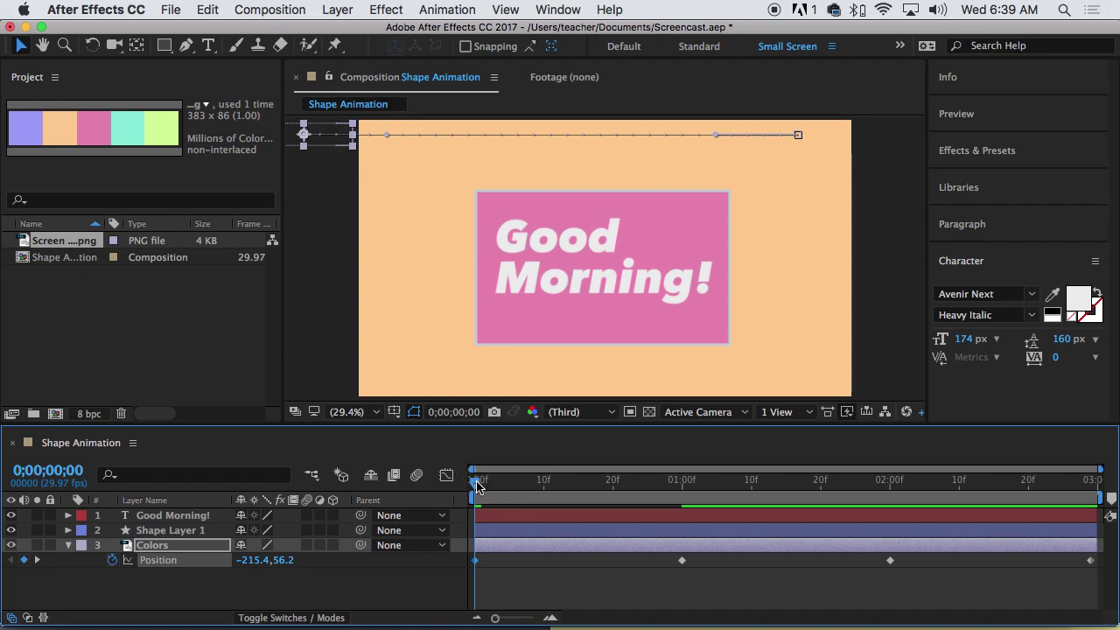
pyautogui.moveTo(477, 486); pyautogui.dragTo(535, 494)
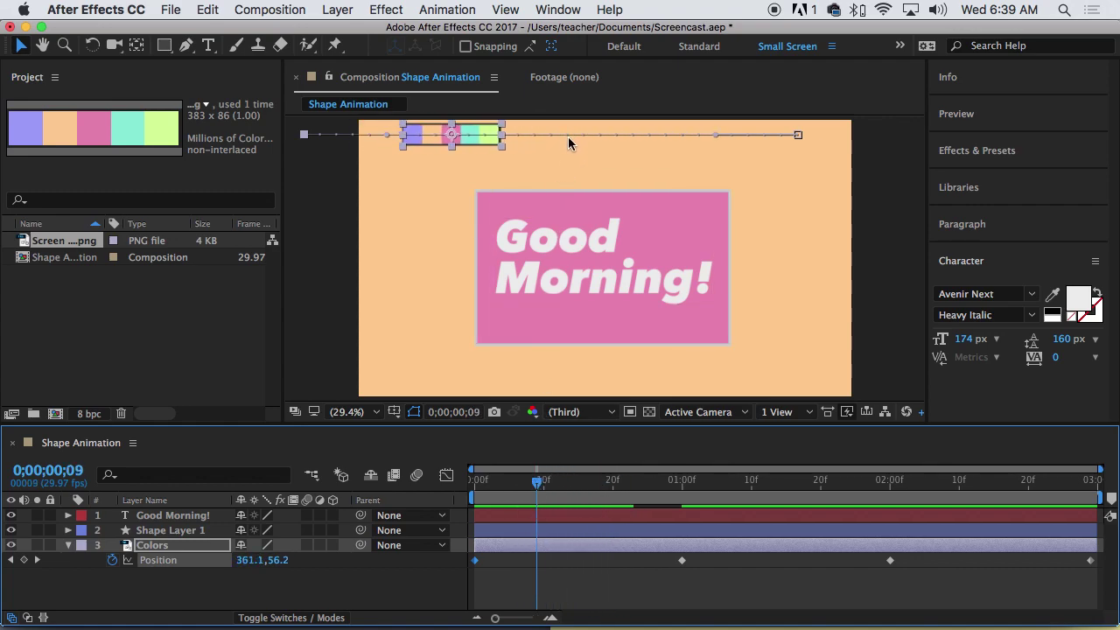
pyautogui.moveTo(538, 488); pyautogui.dragTo(457, 480)
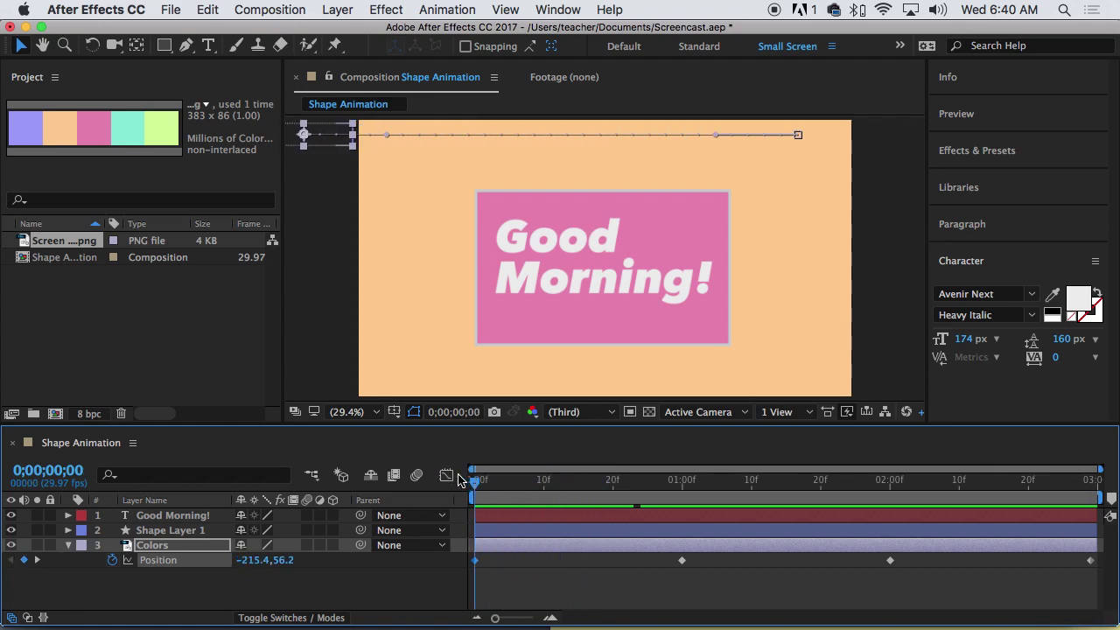
pyautogui.press('space')
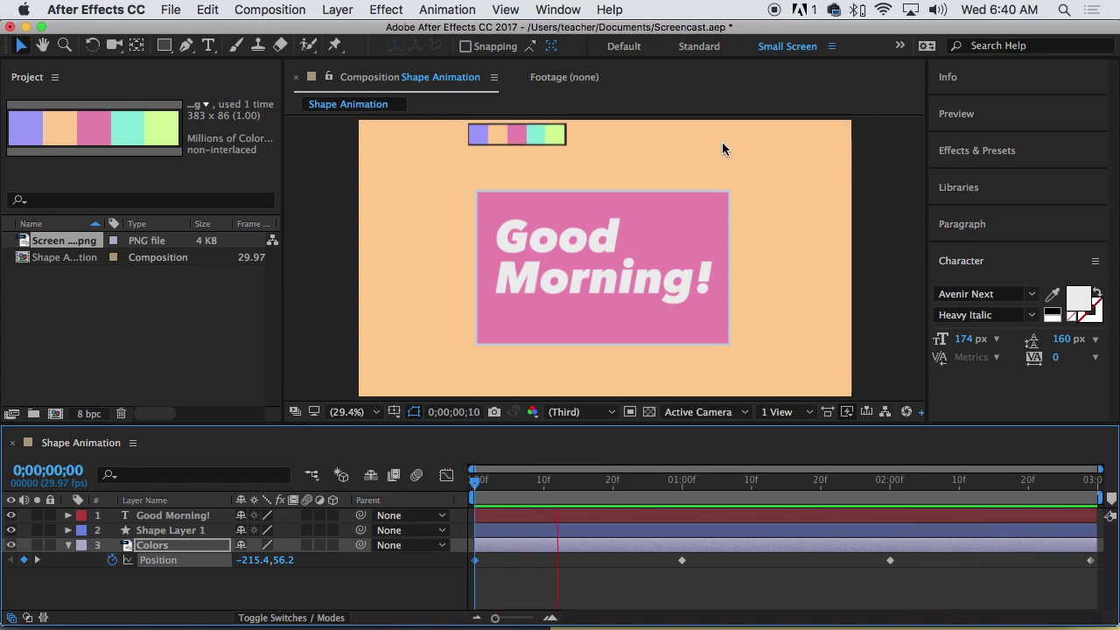
pyautogui.press('space')
pyautogui.moveTo(661, 496); pyautogui.dragTo(1092, 483)
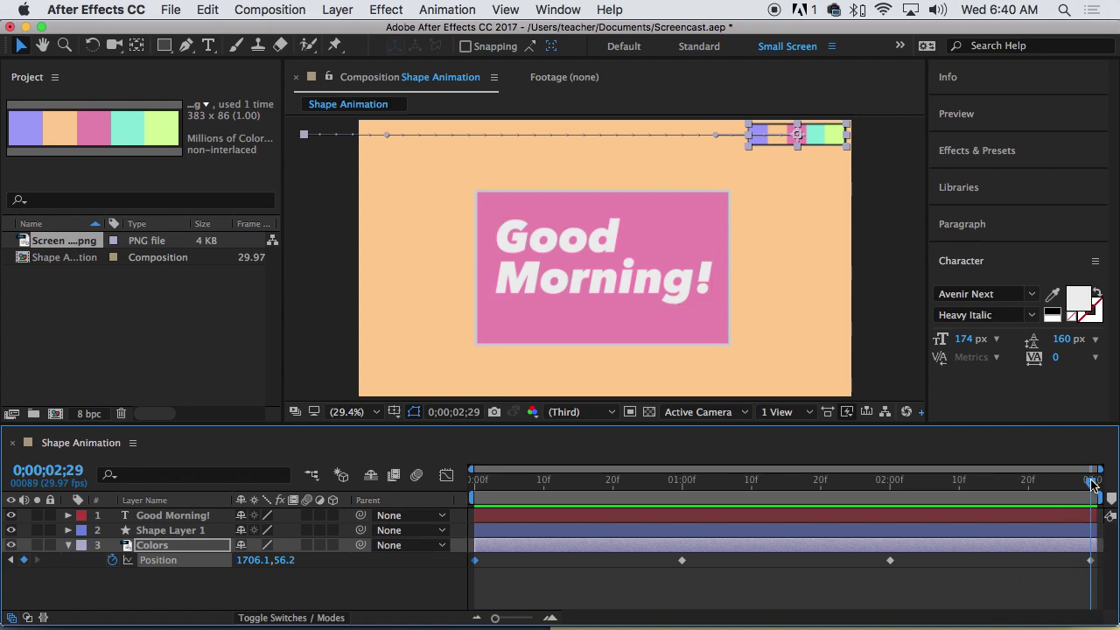
# Step: At the last frame, push the swatch off the right edge to 2145.6,56.2 and preview
pyautogui.moveTo(1092, 485); pyautogui.dragTo(1111, 516)
pyautogui.moveTo(816, 140); pyautogui.dragTo(929, 149)
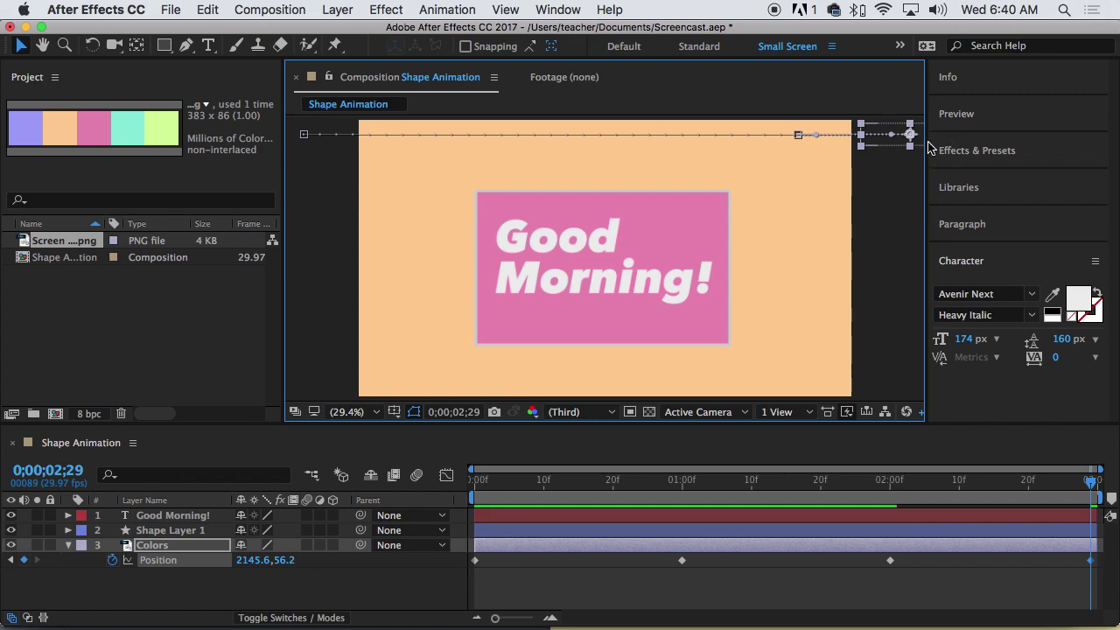
pyautogui.press('space')
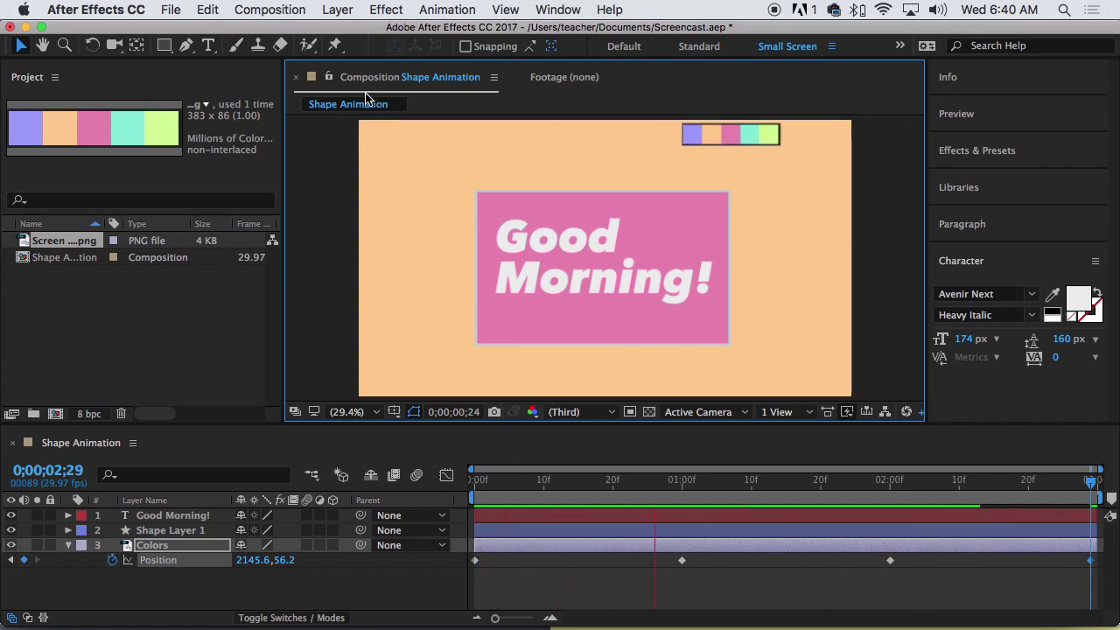
pyautogui.press('space')
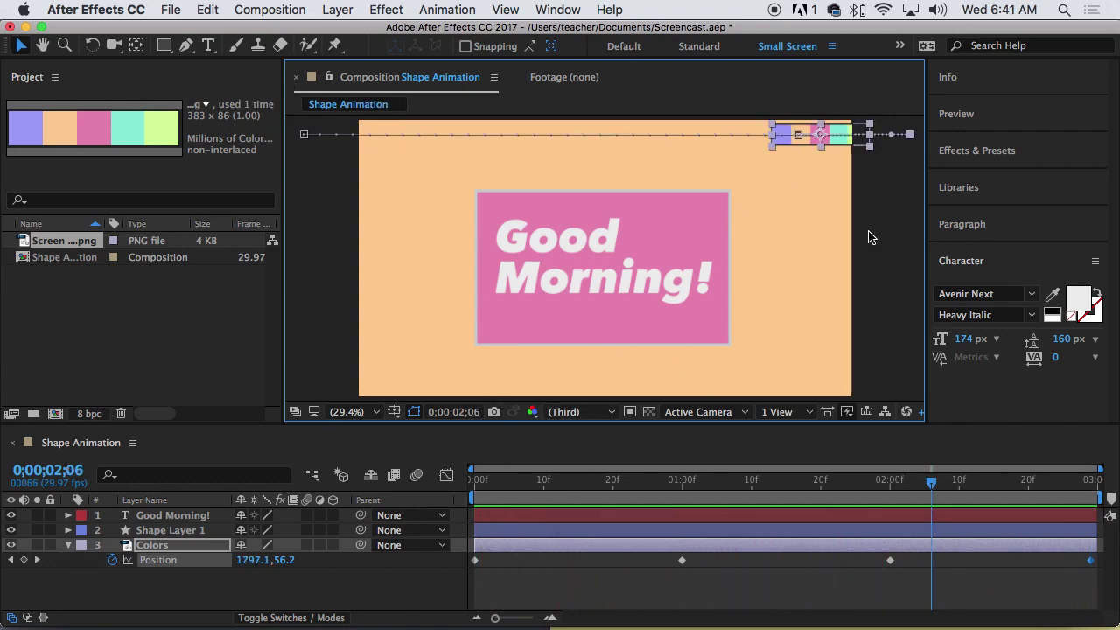
pyautogui.moveTo(931, 488); pyautogui.dragTo(466, 499)
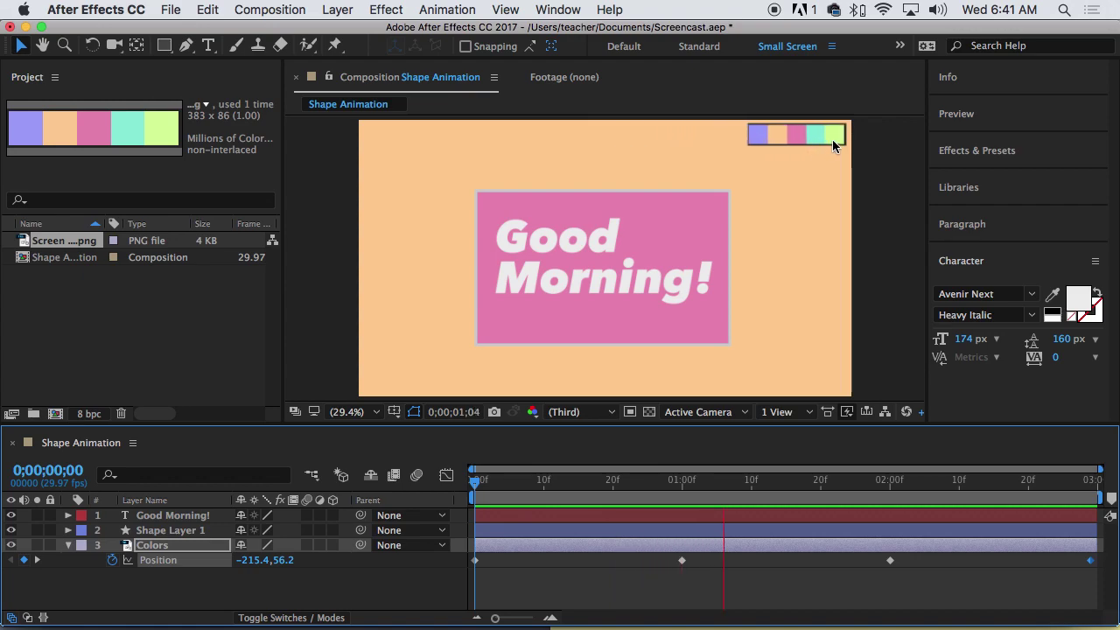
pyautogui.press('space')
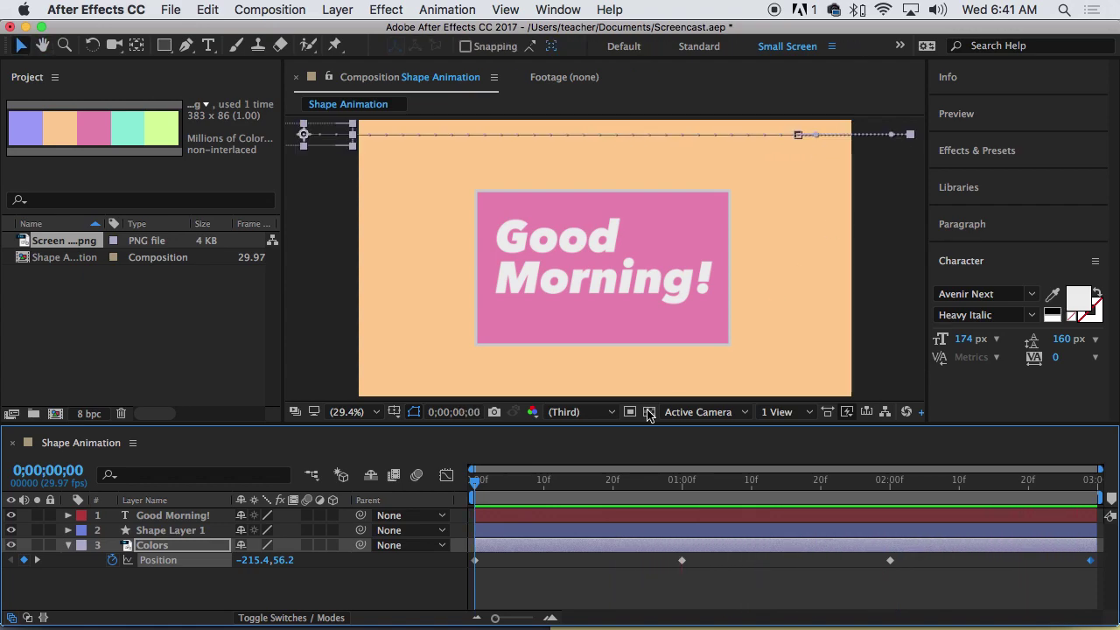
pyautogui.moveTo(482, 482)
pyautogui.mouseDown()
pyautogui.moveTo(550, 480)
pyautogui.moveTo(460, 482)
pyautogui.moveTo(477, 483)
pyautogui.mouseUp()
# Step: Apply Easy Ease In to the Colors layer's 1-second Position keyframe
pyautogui.rightClick(683, 563)
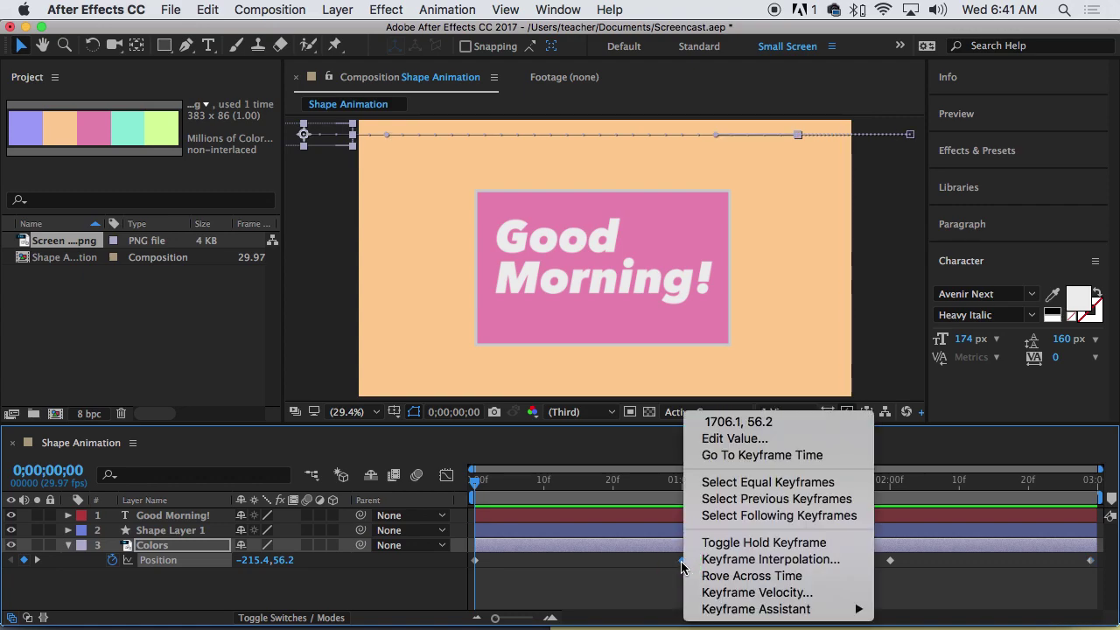
pyautogui.moveTo(721, 612)
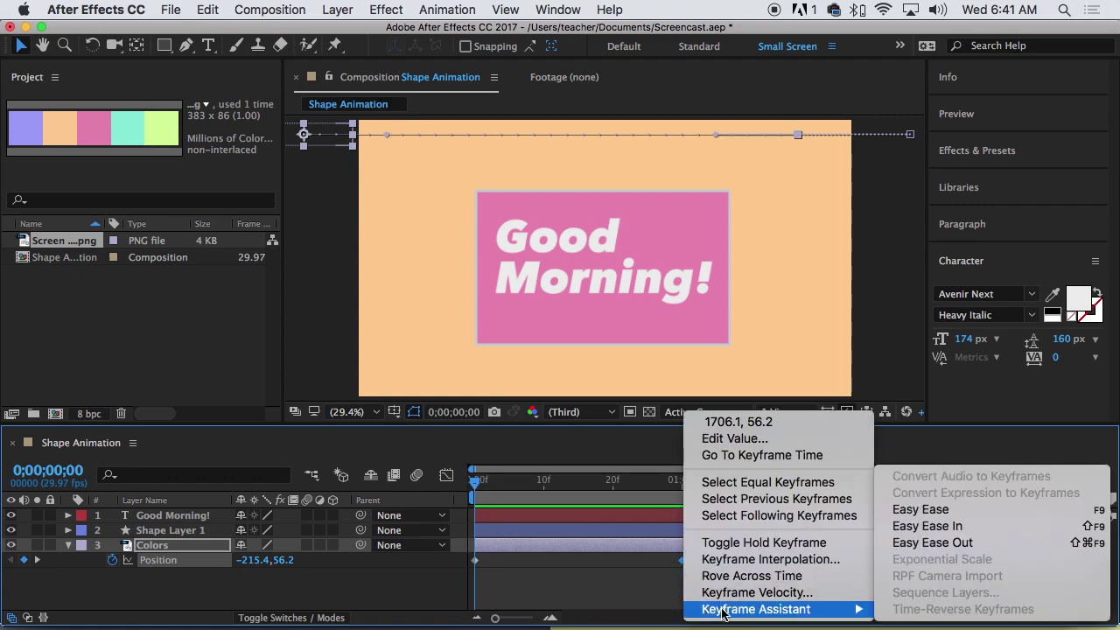
pyautogui.click(904, 526)
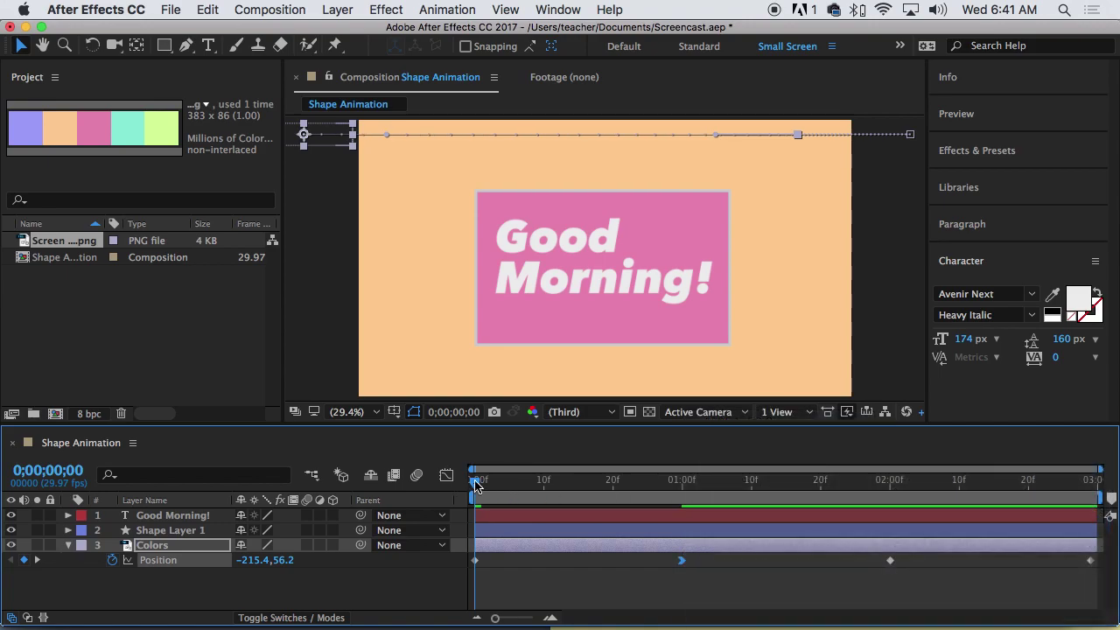
pyautogui.click(491, 483)
pyautogui.moveTo(491, 484); pyautogui.dragTo(606, 482)
# Step: Apply Easy Ease Out to the 2-second Position keyframe and preview the eased slide
pyautogui.click(889, 560)
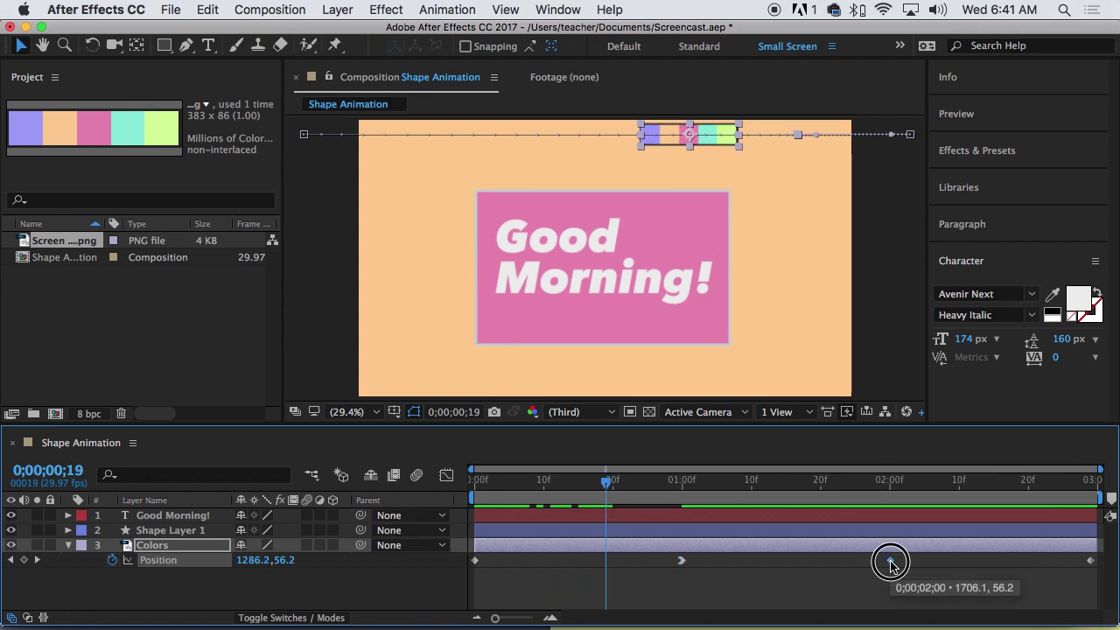
pyautogui.rightClick(891, 561)
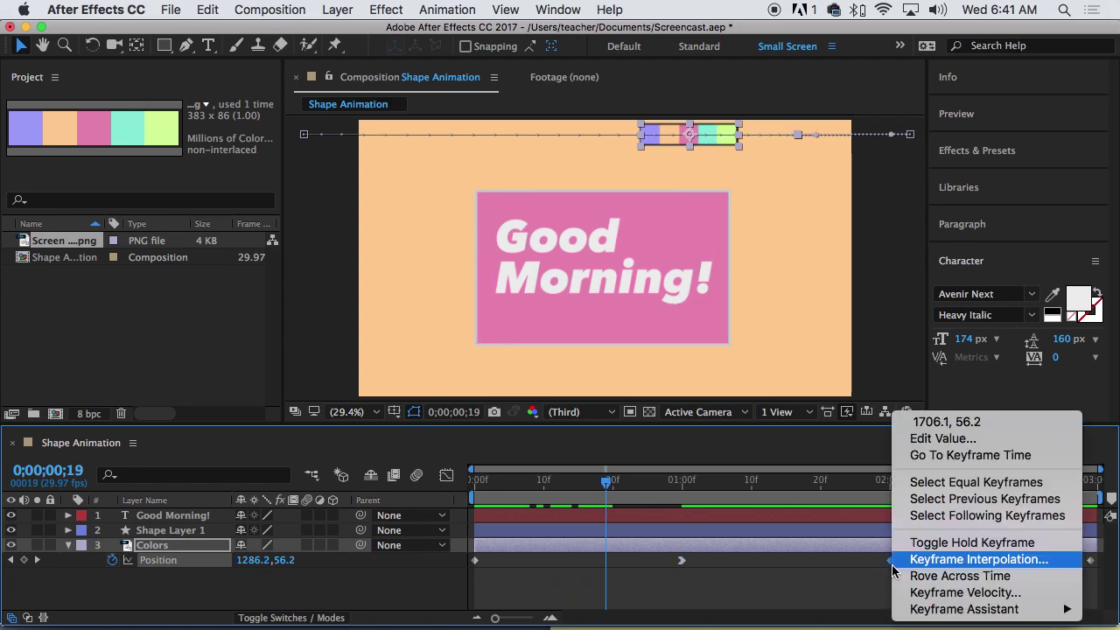
pyautogui.moveTo(910, 610)
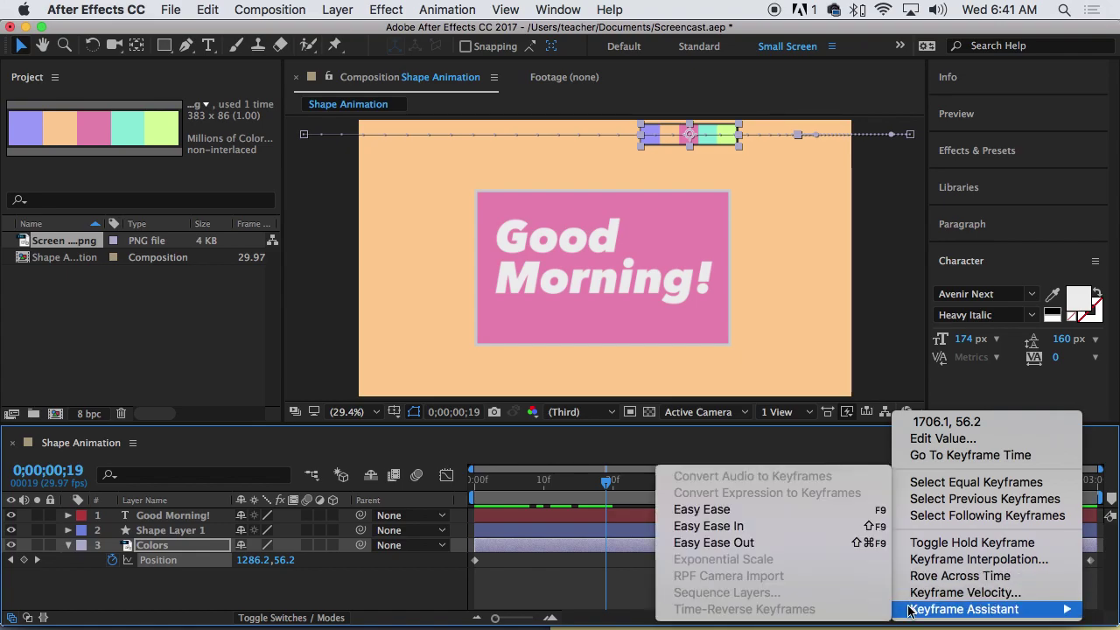
pyautogui.click(815, 543)
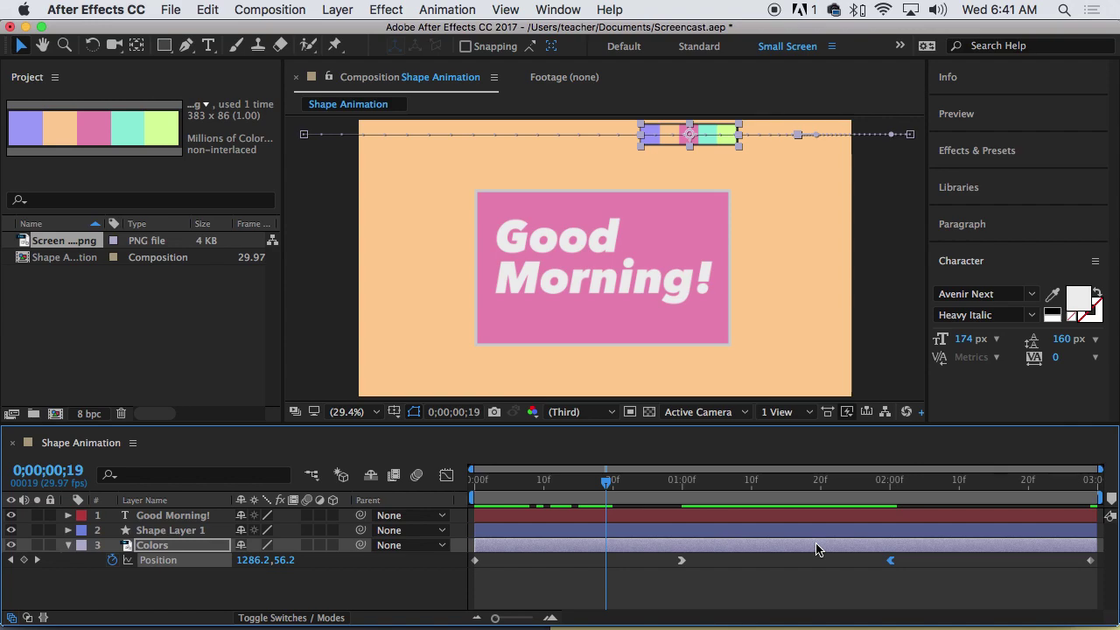
pyautogui.press('space')
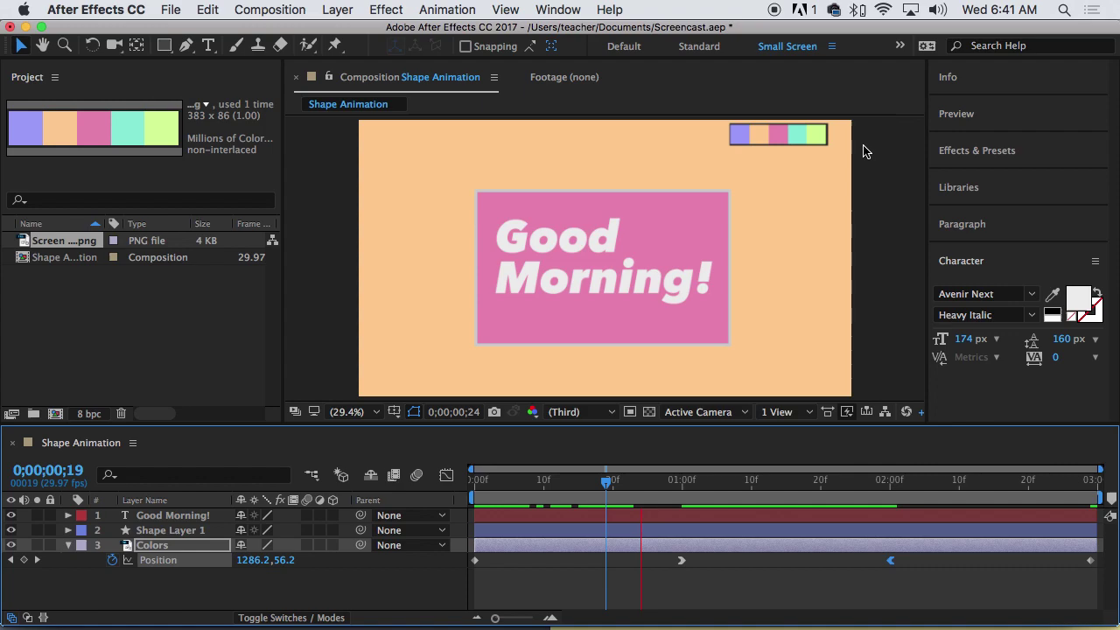
pyautogui.press('space')
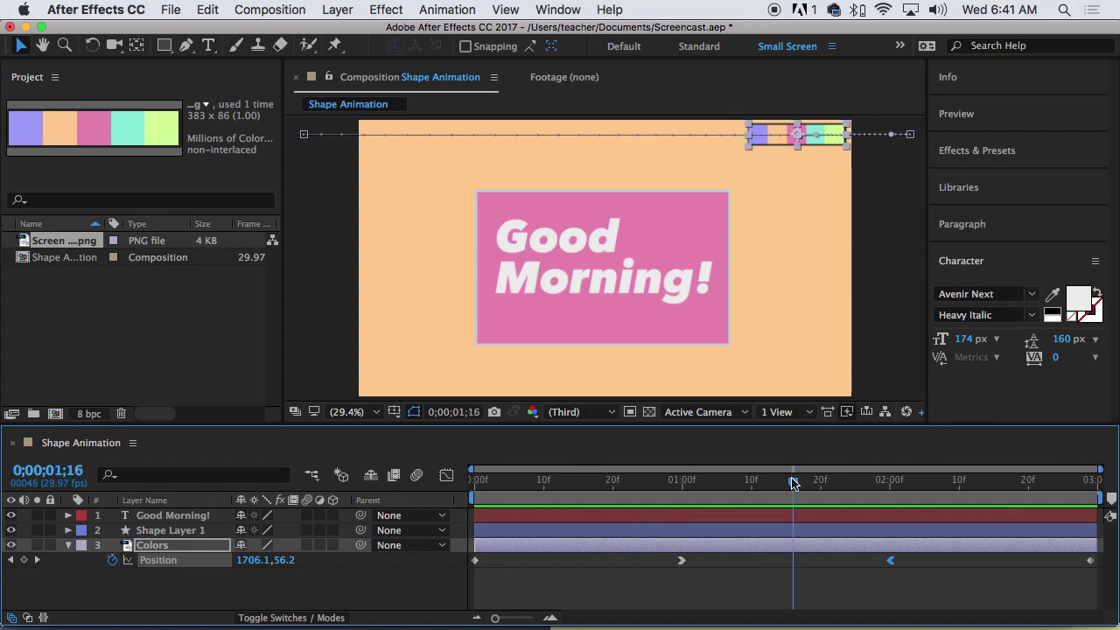
# Step: Return to frame 0, collapse the Colors Position property, and select the Good Morning! text layer
pyautogui.moveTo(793, 483); pyautogui.dragTo(462, 469)
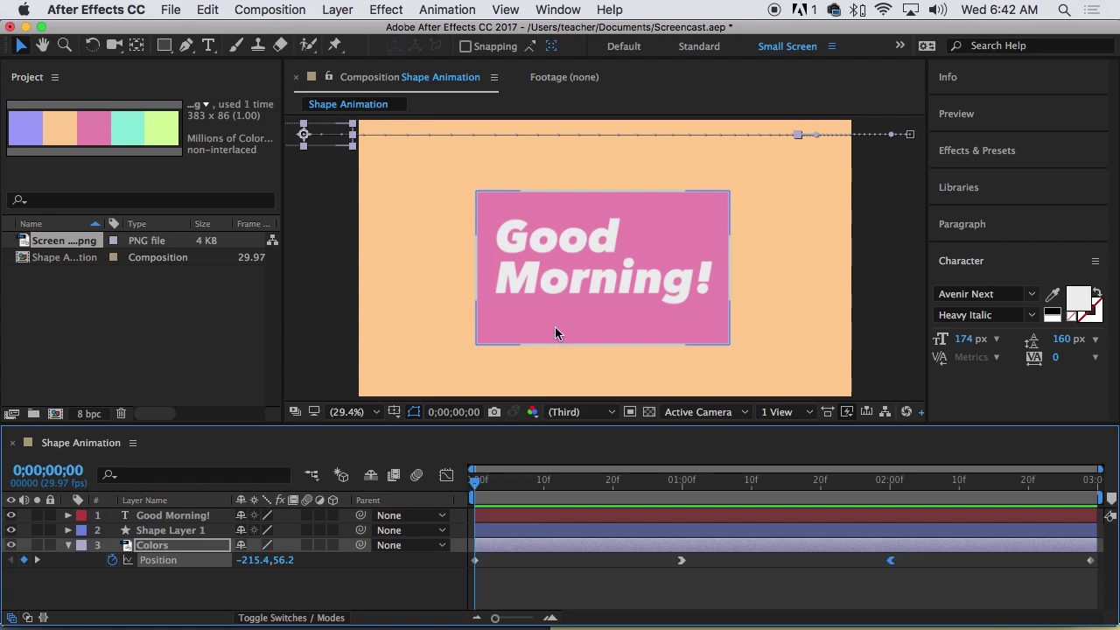
pyautogui.click(473, 482)
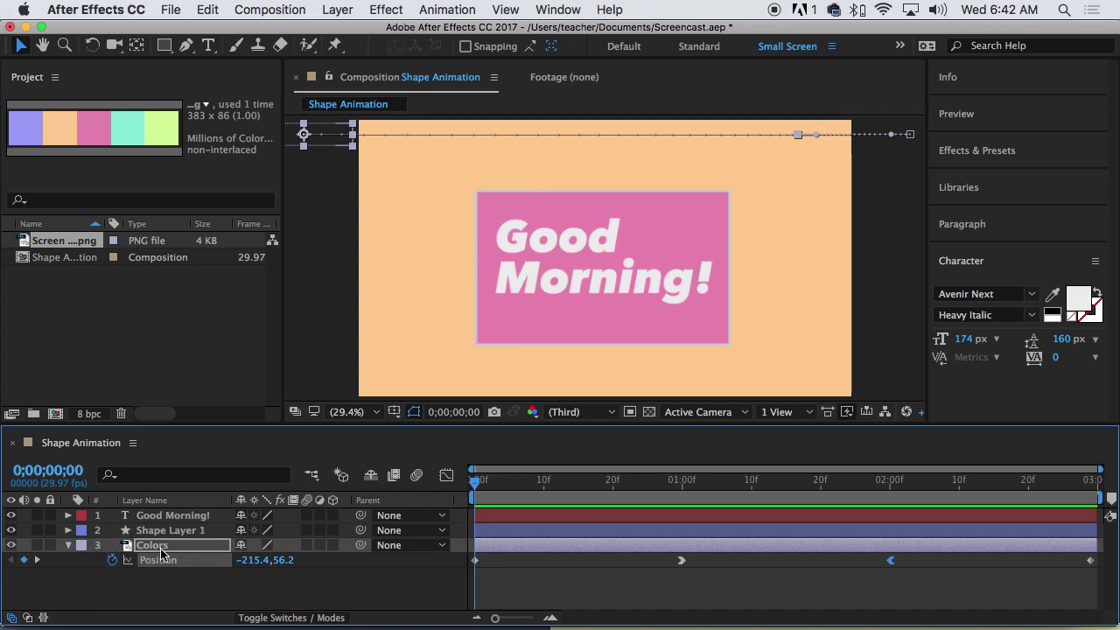
pyautogui.click(69, 546)
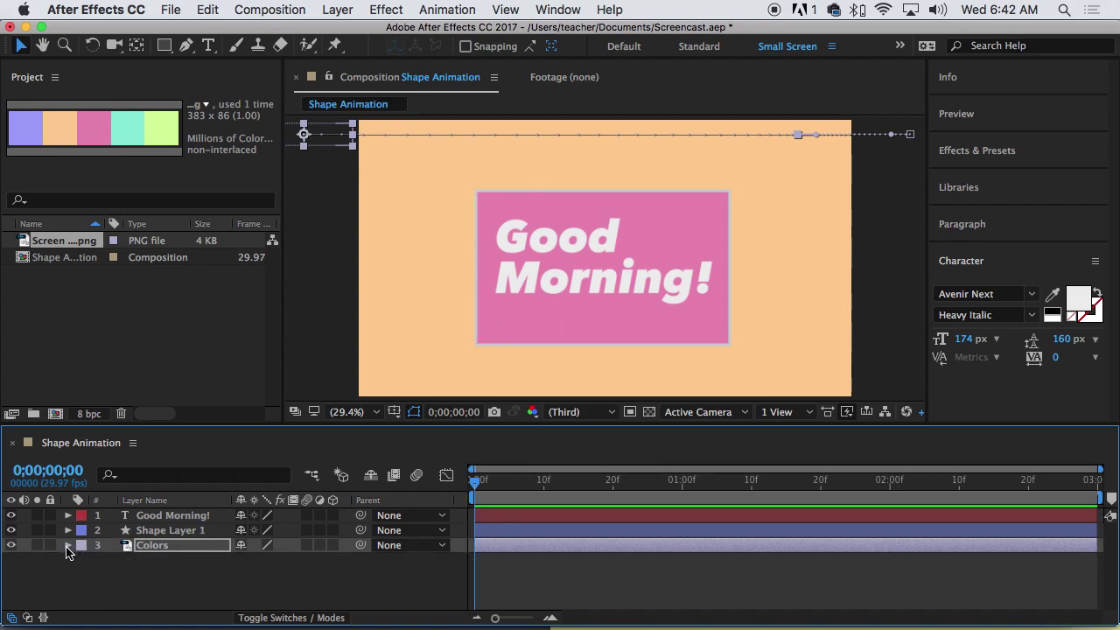
pyautogui.click(160, 530)
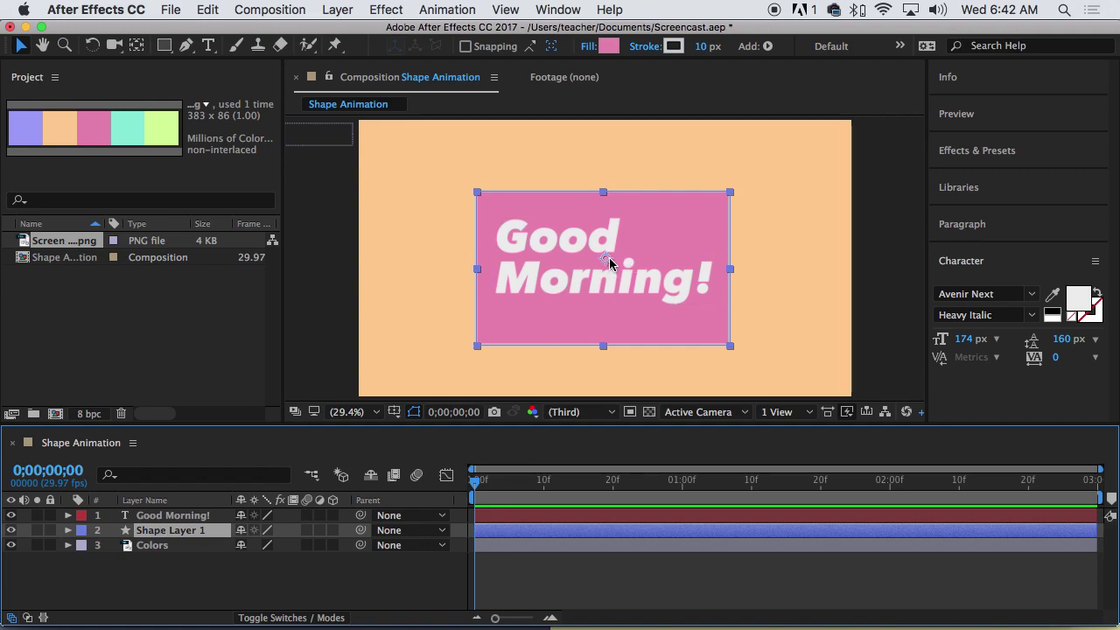
pyautogui.click(183, 516)
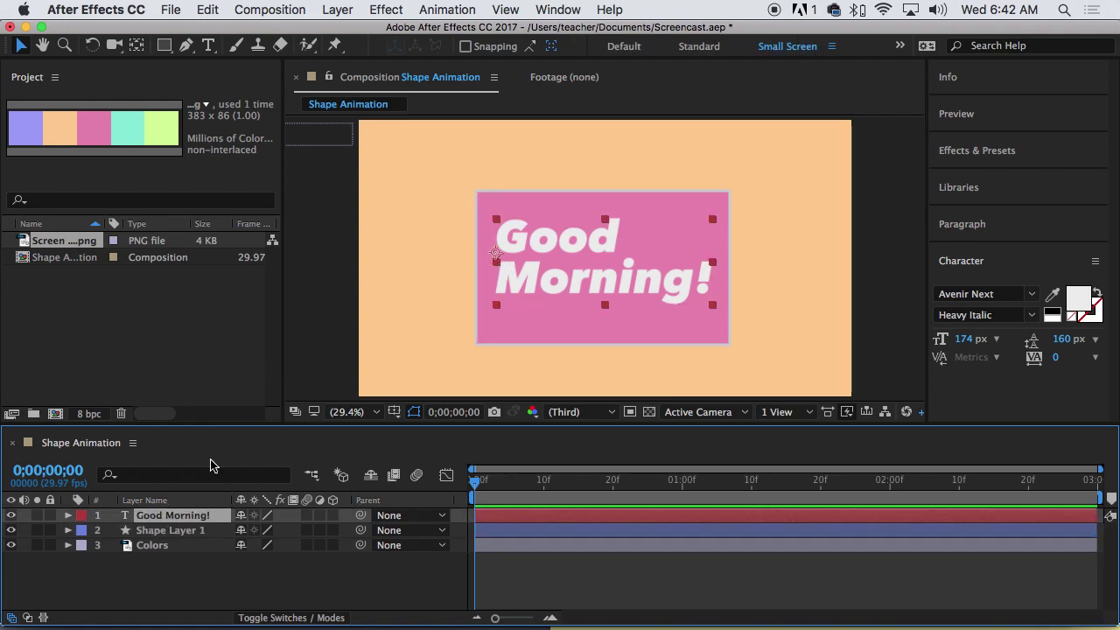
pyautogui.click(171, 530)
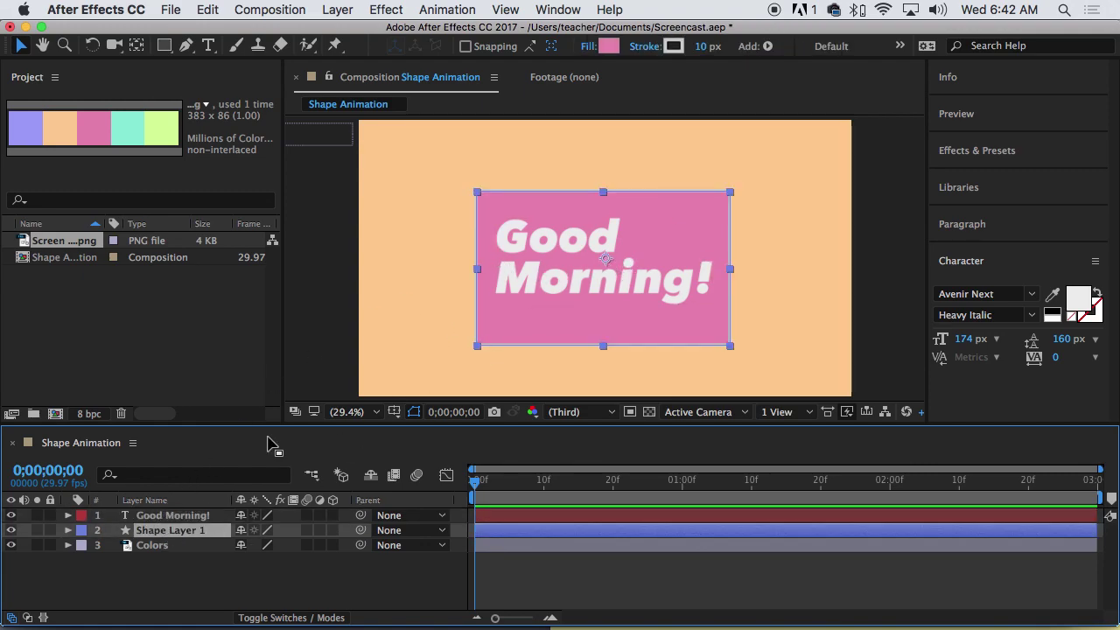
pyautogui.click(179, 515)
pyautogui.click(190, 532)
pyautogui.click(163, 516)
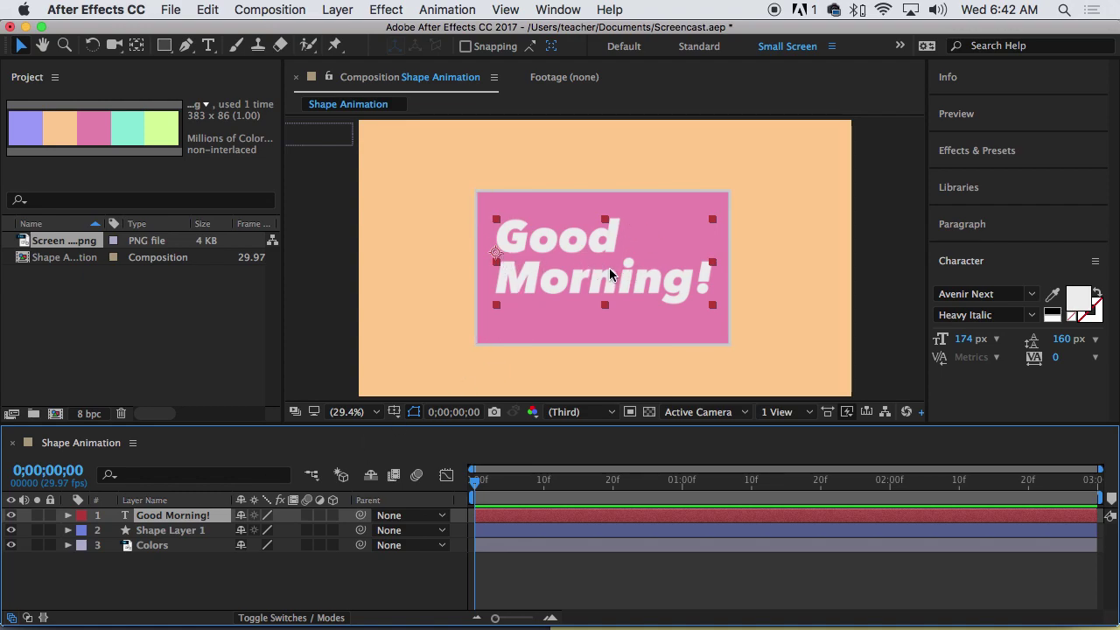
# Step: Centre the text and rectangle anchor points with the Pan Behind tool and Cmd+Option+Home
pyautogui.click(137, 46)
pyautogui.press('super+alt+Home')
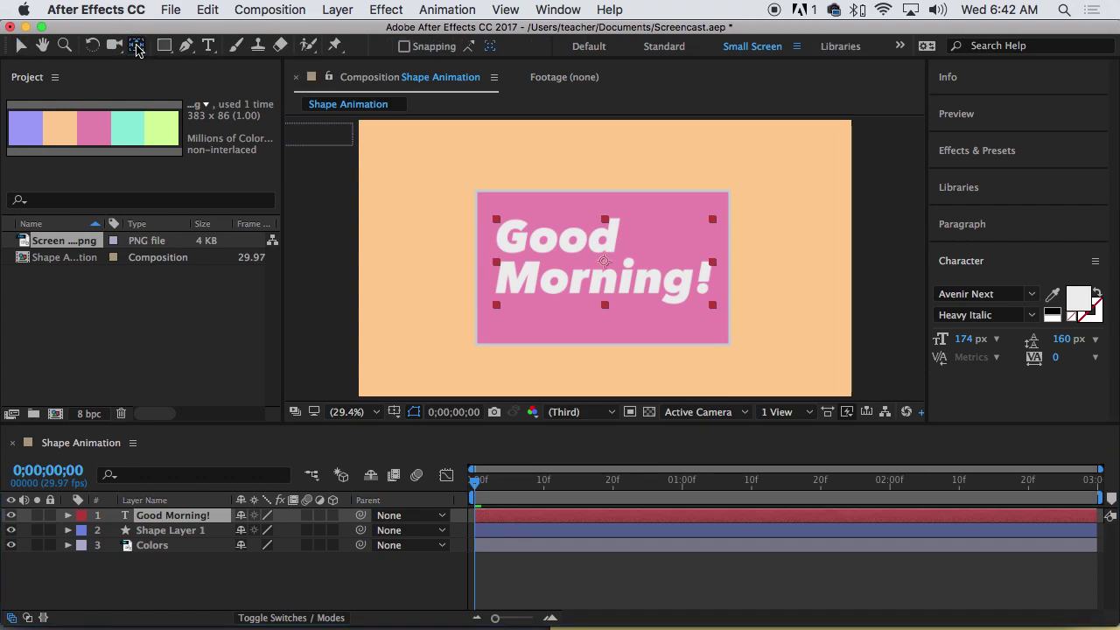
pyautogui.click(200, 528)
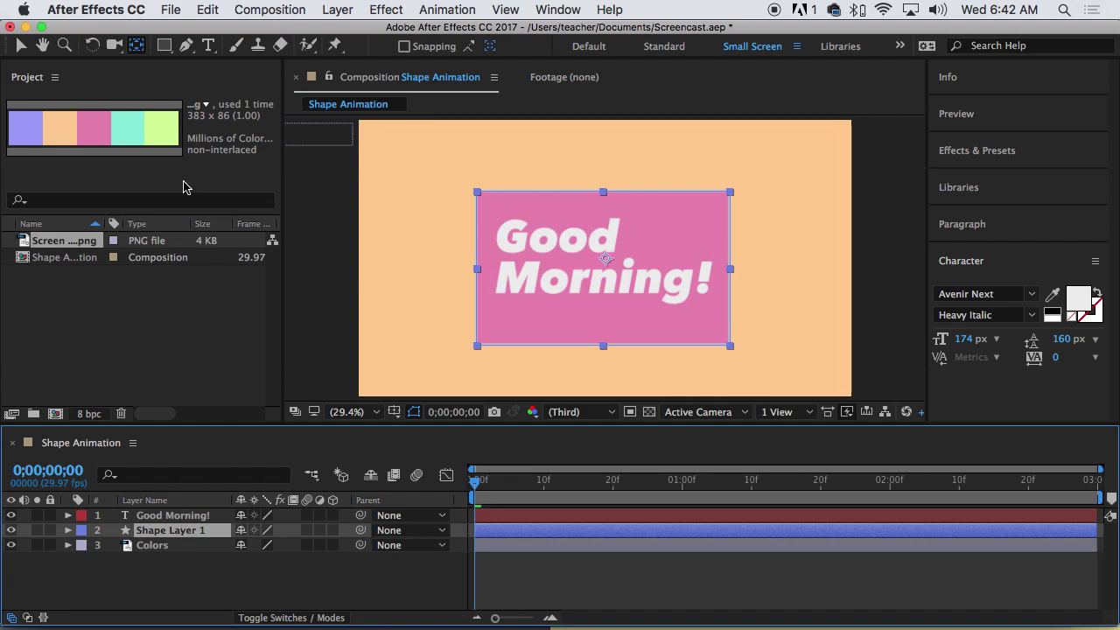
pyautogui.press('super+alt+Home')
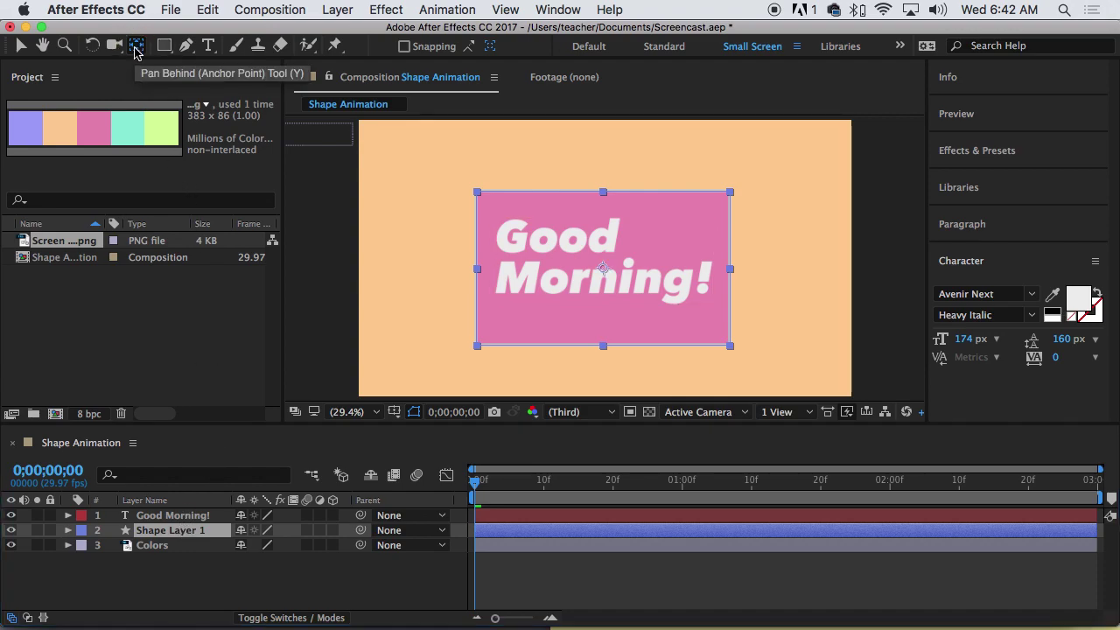
# Step: Review the Colors swatch's Position keyframes, then select the rectangle shape layer
pyautogui.click(476, 486)
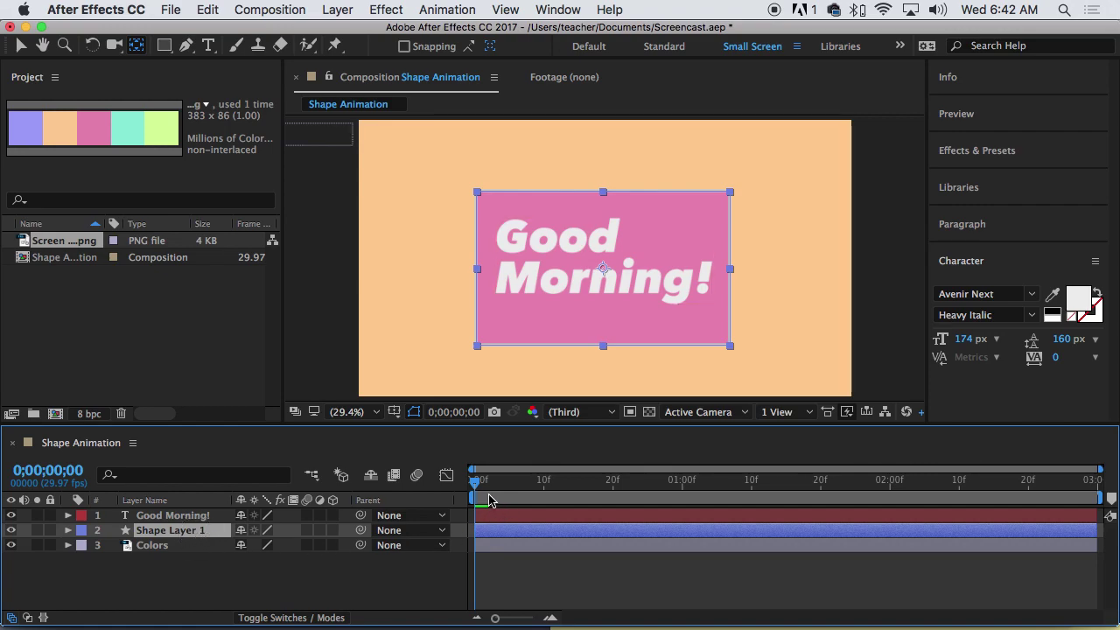
pyautogui.moveTo(473, 487)
pyautogui.mouseDown()
pyautogui.moveTo(580, 482)
pyautogui.moveTo(457, 482)
pyautogui.mouseUp()
pyautogui.click(68, 546)
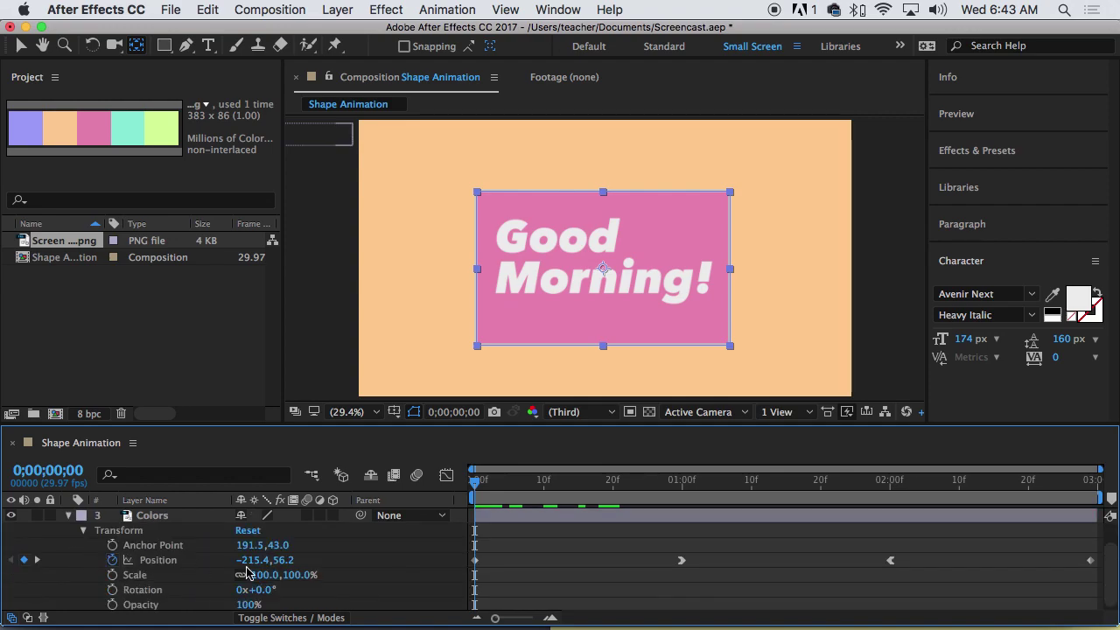
pyautogui.click(69, 516)
pyautogui.click(147, 545)
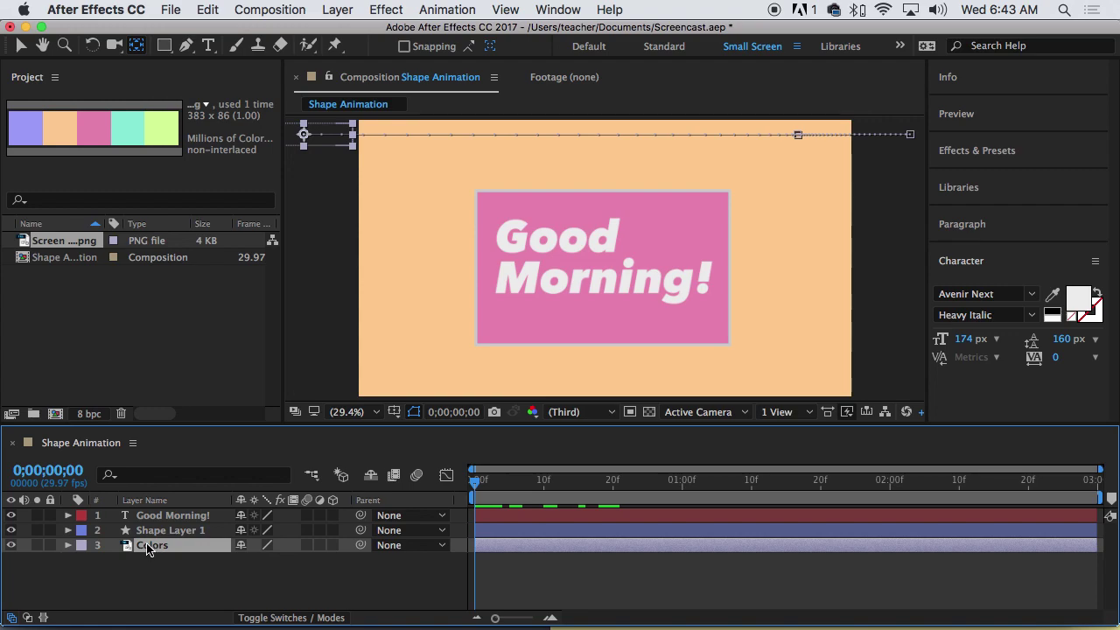
pyautogui.press('p')
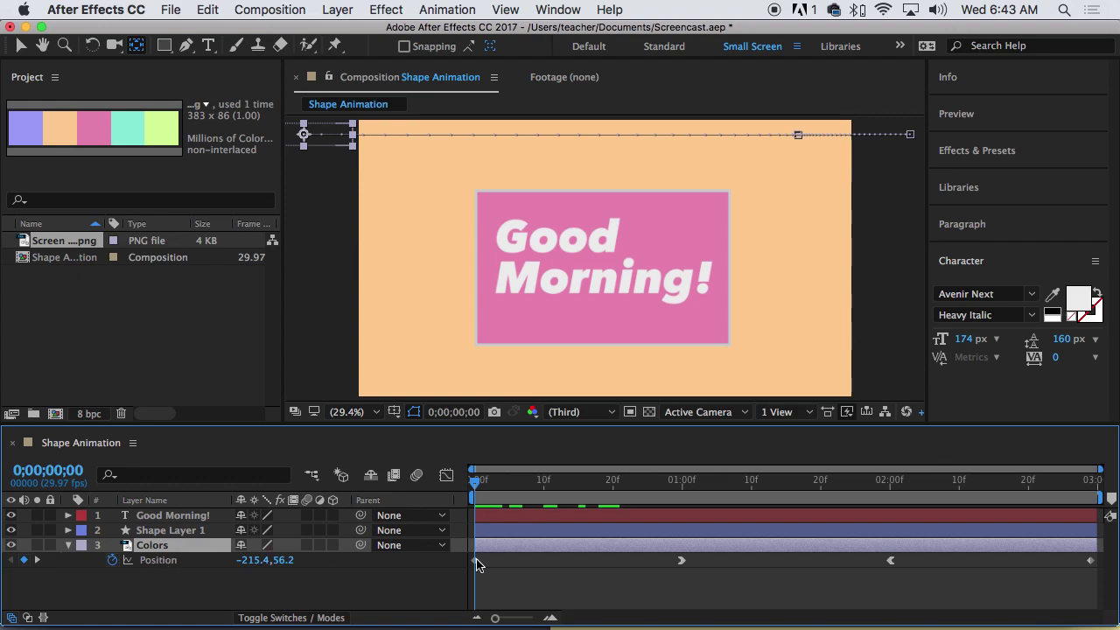
pyautogui.moveTo(477, 490); pyautogui.dragTo(452, 487)
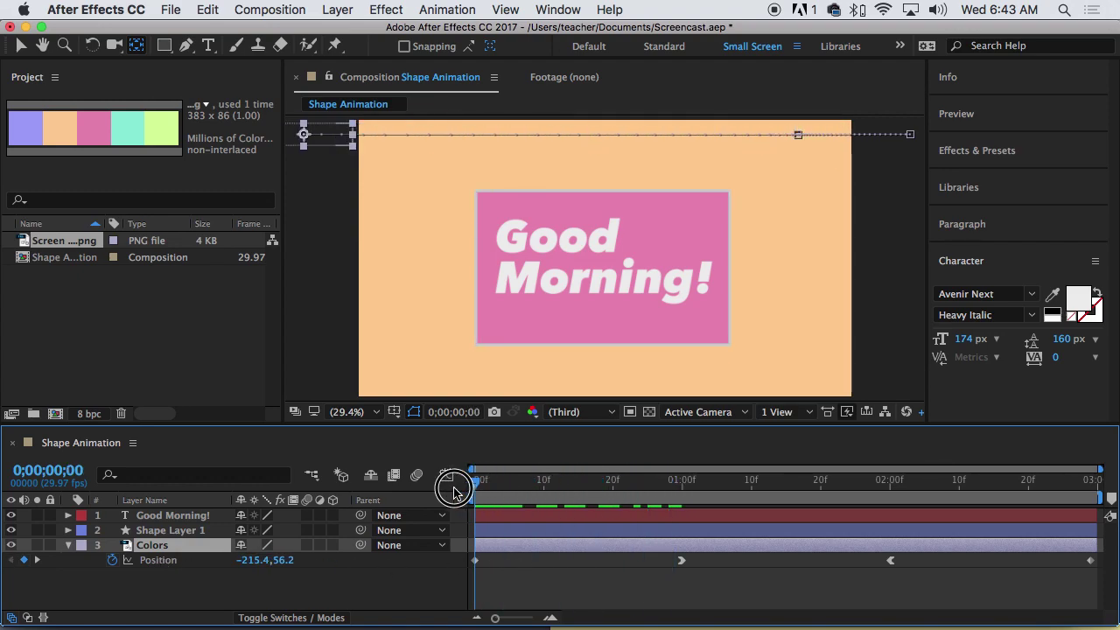
pyautogui.click(152, 541)
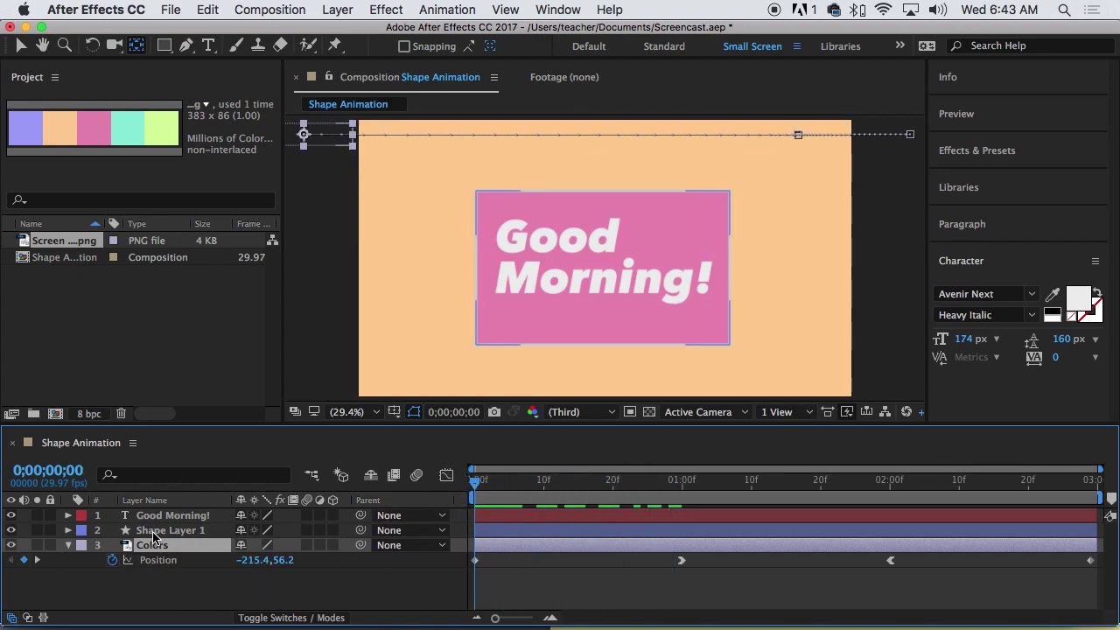
pyautogui.click(155, 531)
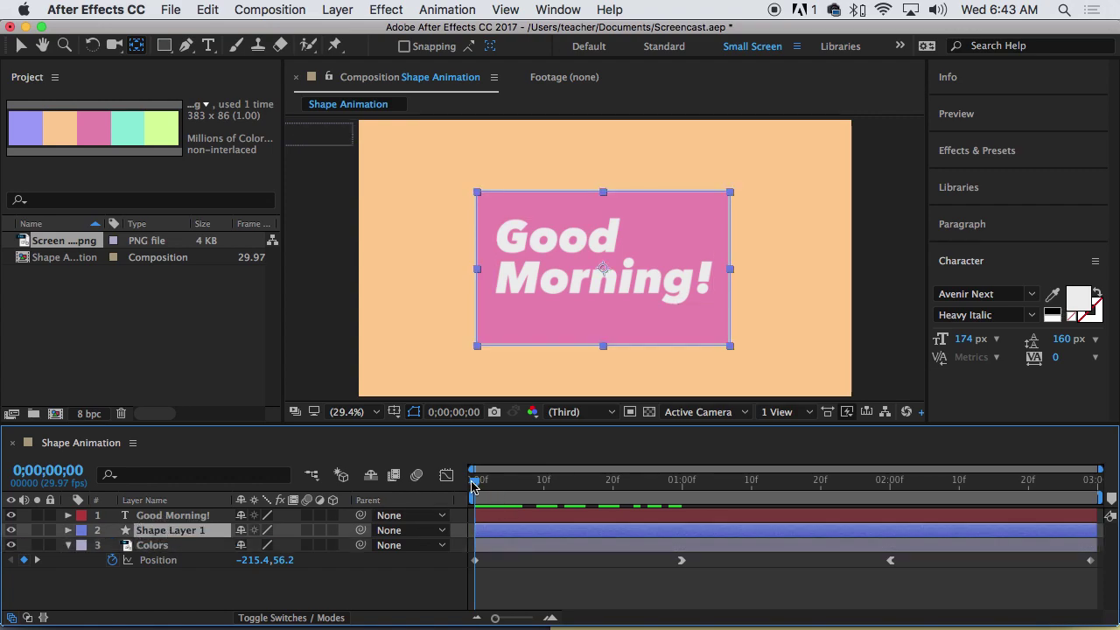
pyautogui.moveTo(475, 482)
pyautogui.mouseDown()
pyautogui.moveTo(493, 482)
pyautogui.moveTo(472, 484)
pyautogui.mouseUp()
# Step: Show Shape Layer 1's Scale and add Scale keyframes at 1, 2 seconds and 2;29
pyautogui.press('s')
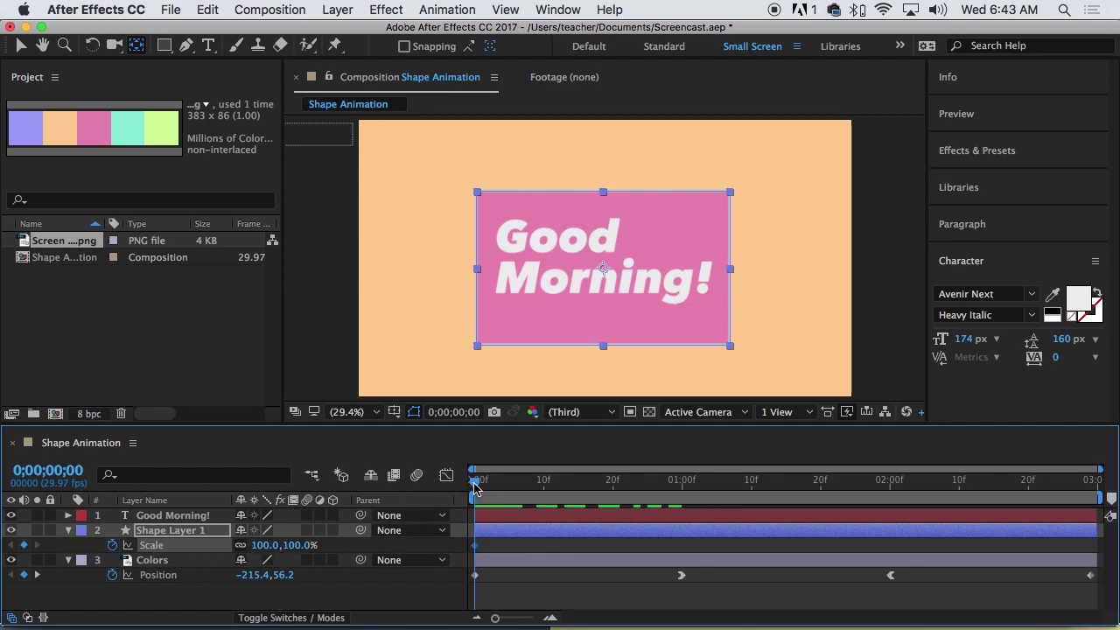
pyautogui.moveTo(476, 487); pyautogui.dragTo(681, 488)
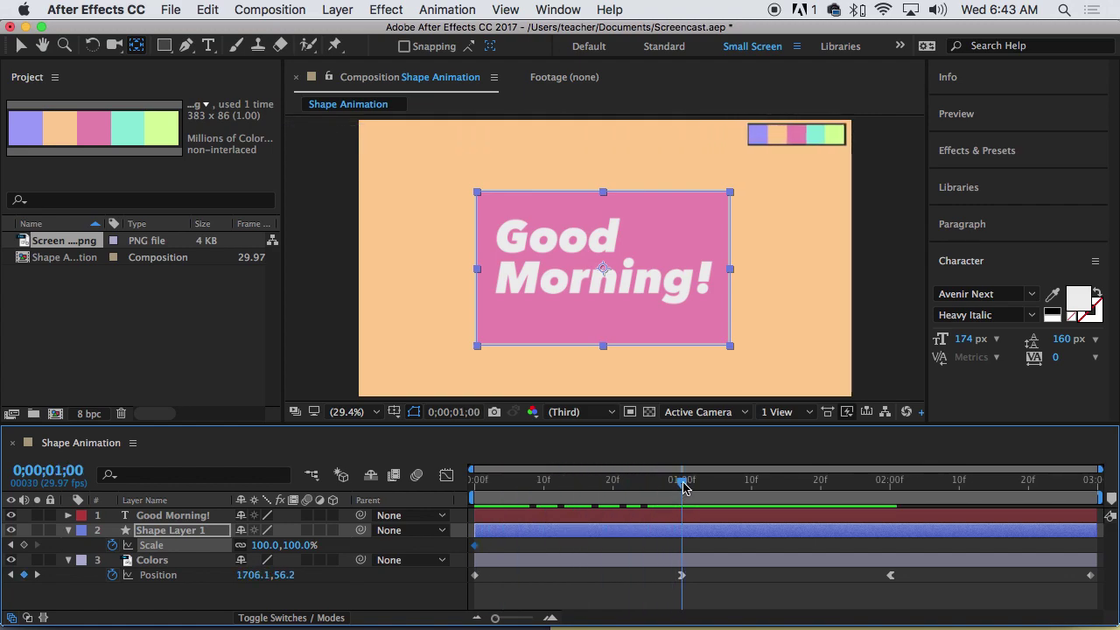
pyautogui.click(626, 532)
pyautogui.press('super+v')
pyautogui.moveTo(683, 482); pyautogui.dragTo(1090, 523)
pyautogui.press('super+v')
pyautogui.click(901, 483)
pyautogui.press('super+v')
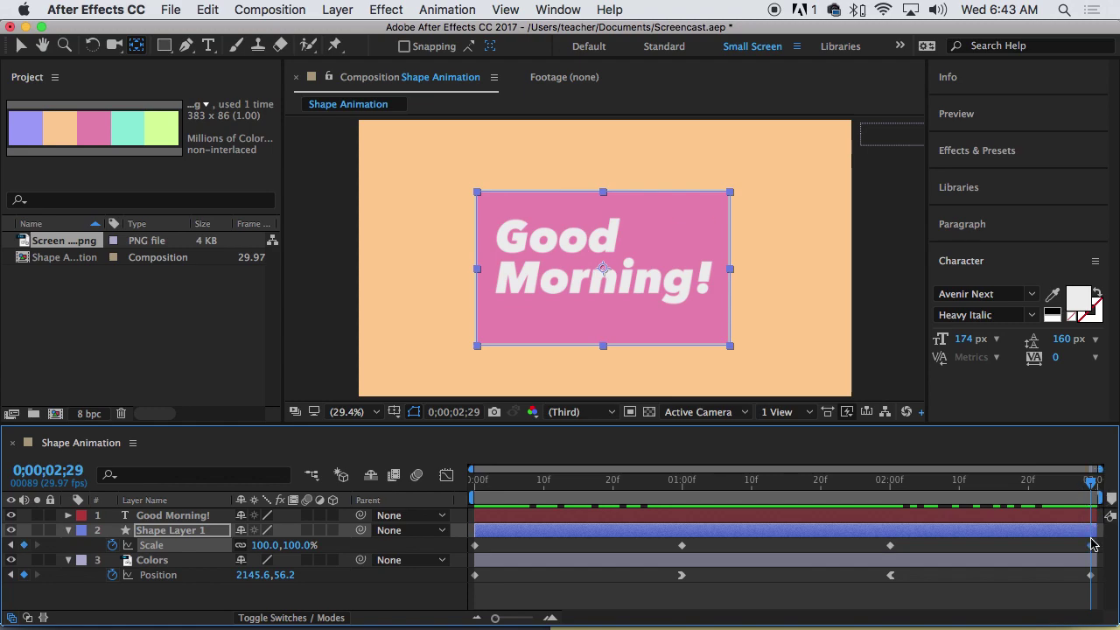
pyautogui.click(1093, 486)
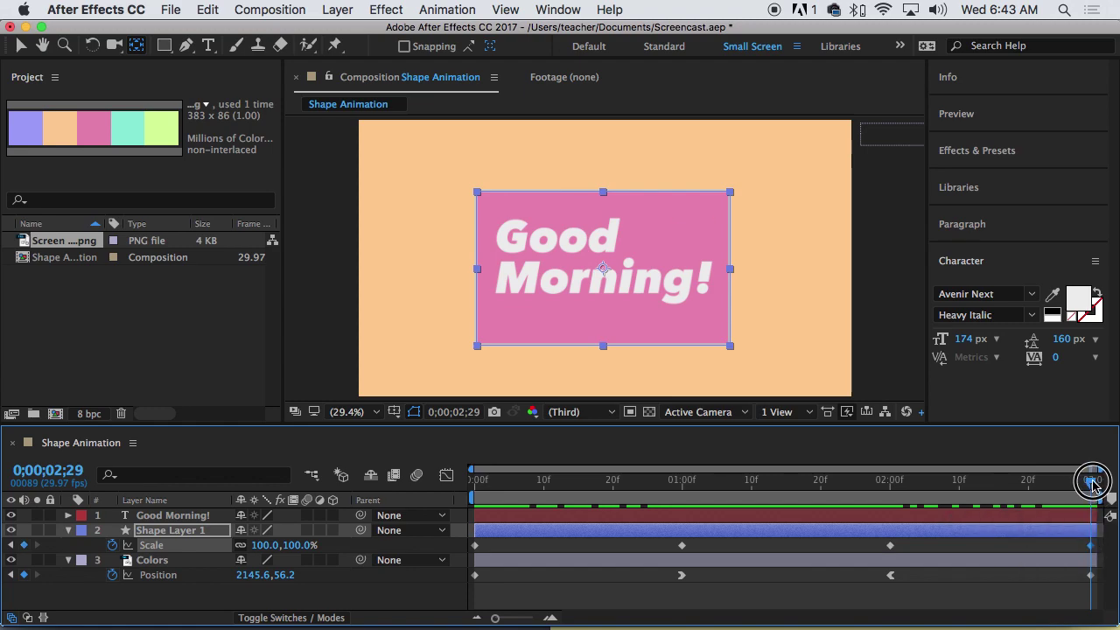
pyautogui.moveTo(1094, 484); pyautogui.dragTo(1087, 508)
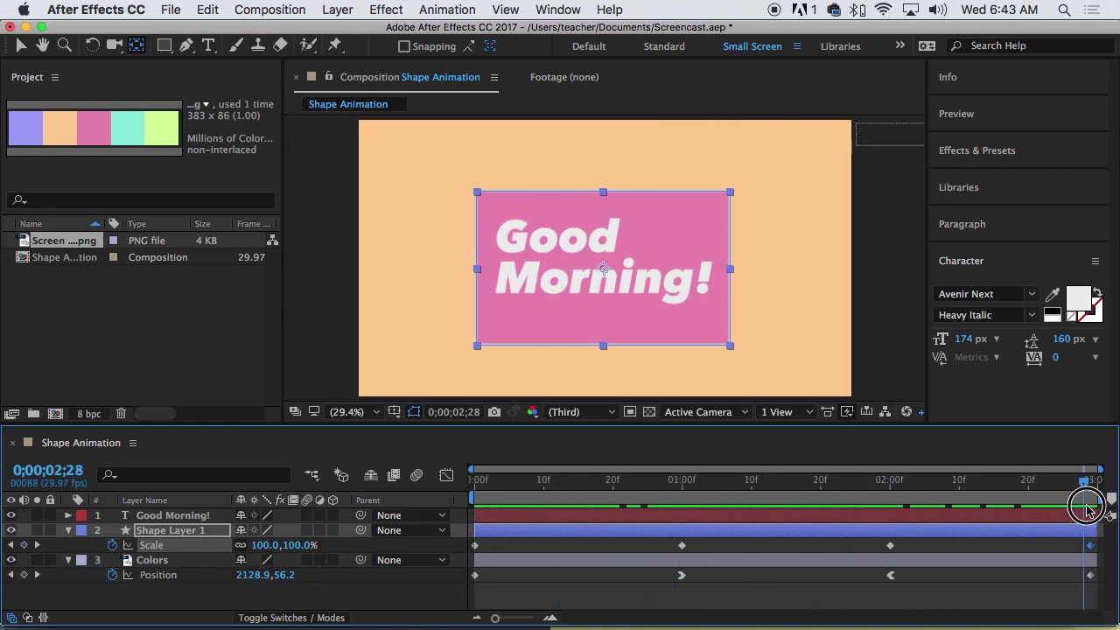
pyautogui.moveTo(915, 499); pyautogui.dragTo(459, 495)
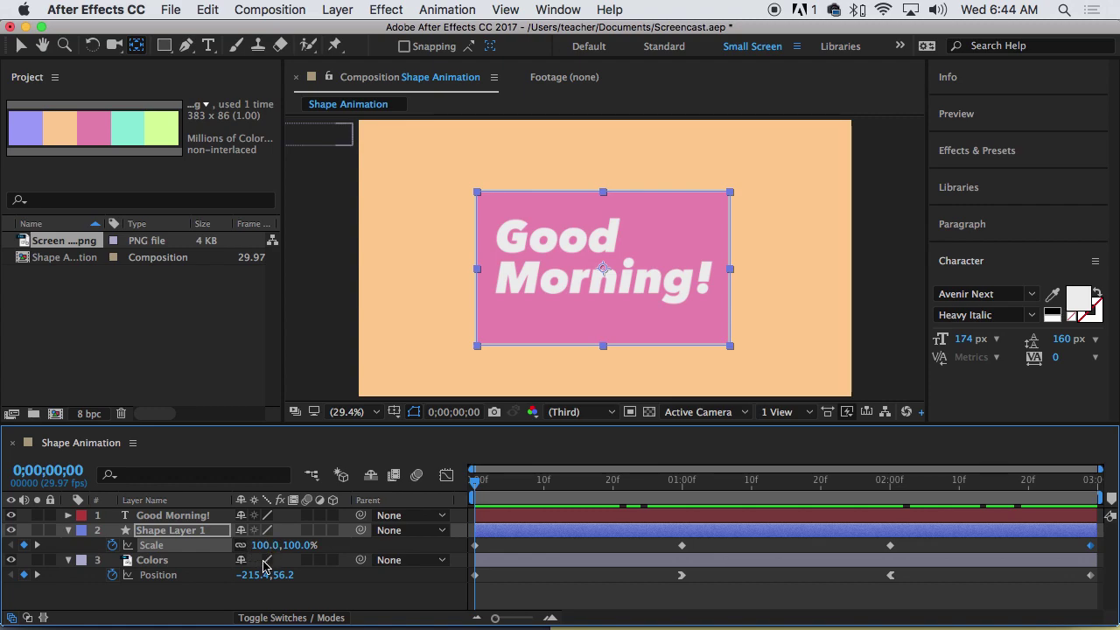
# Step: Set the first and last Scale keyframes to 0%, then preview the rectangle growing and shrinking
pyautogui.click(265, 545)
pyautogui.write('0')
pyautogui.press('Return')
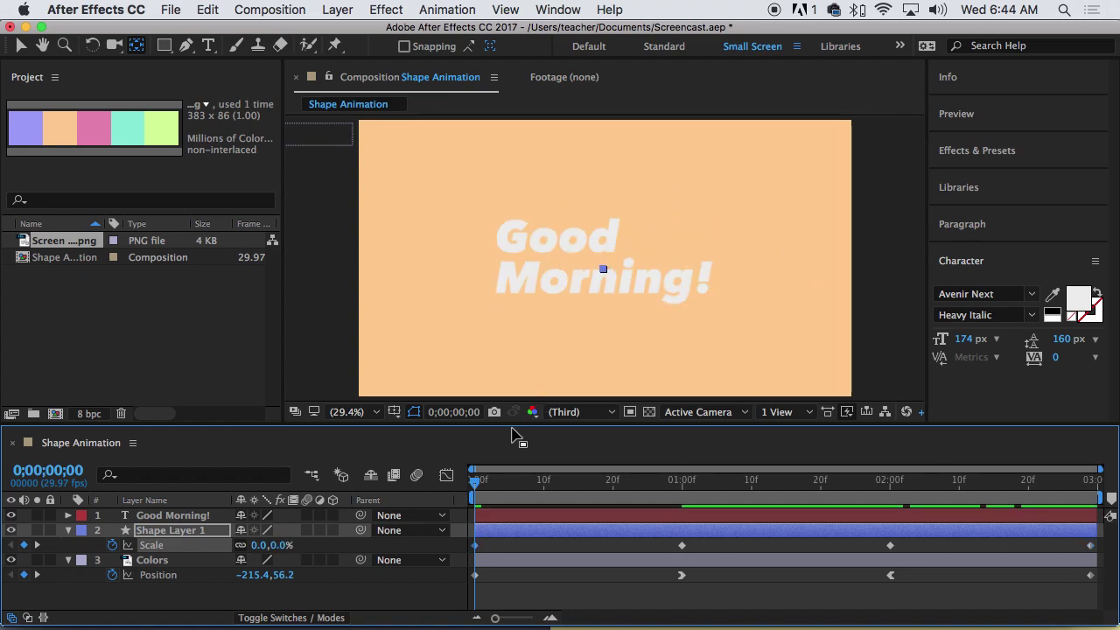
pyautogui.moveTo(475, 480); pyautogui.dragTo(1106, 493)
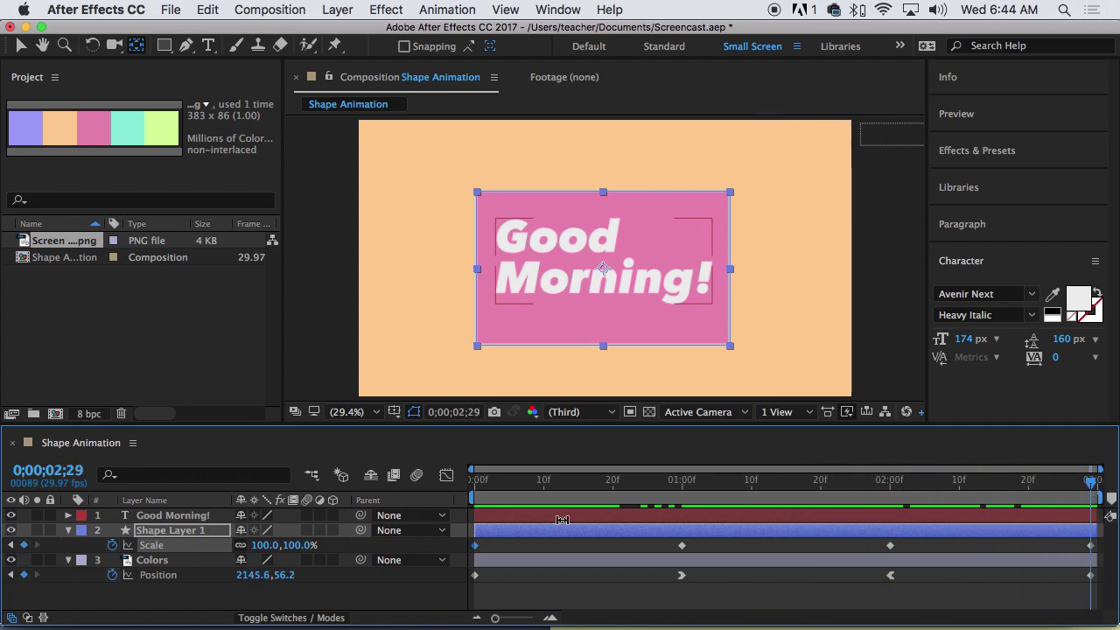
pyautogui.click(260, 545)
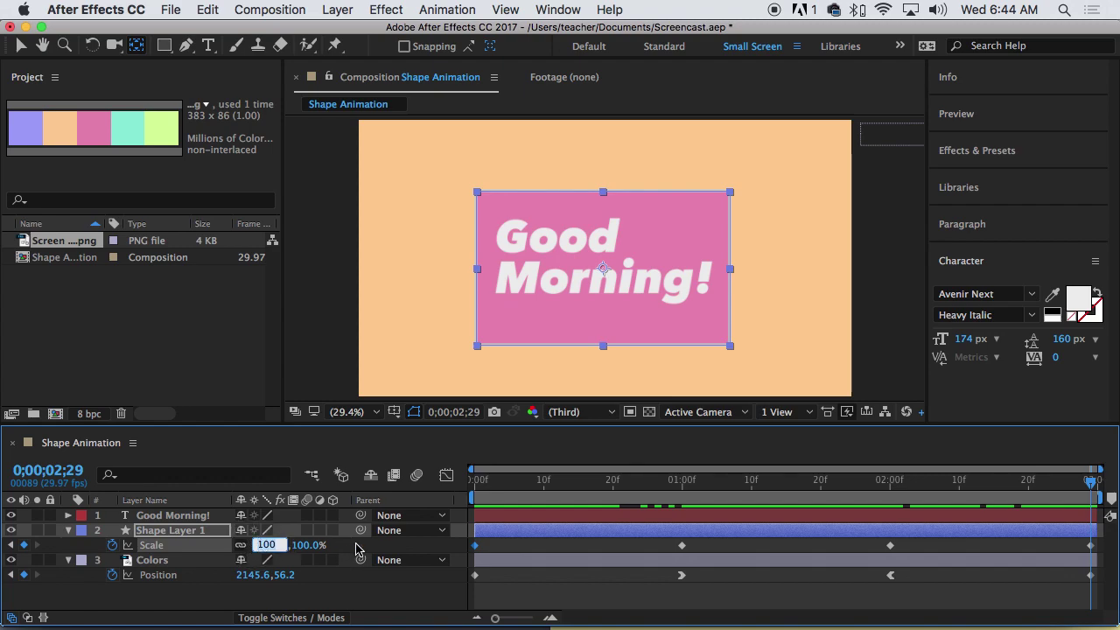
pyautogui.write('0')
pyautogui.press('Return')
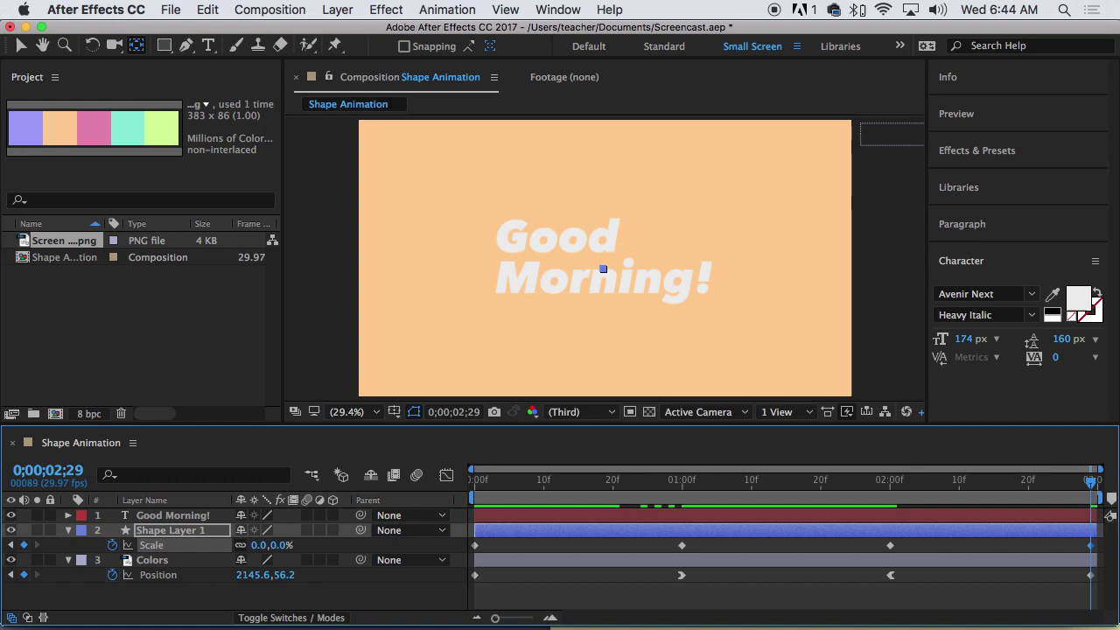
pyautogui.press('space')
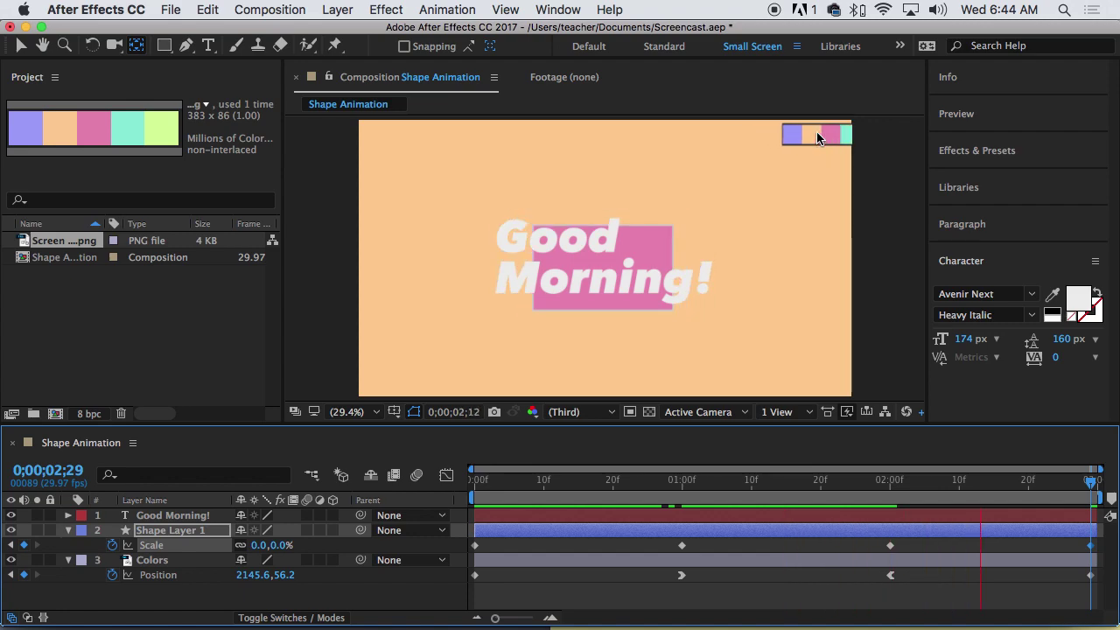
pyautogui.press('space')
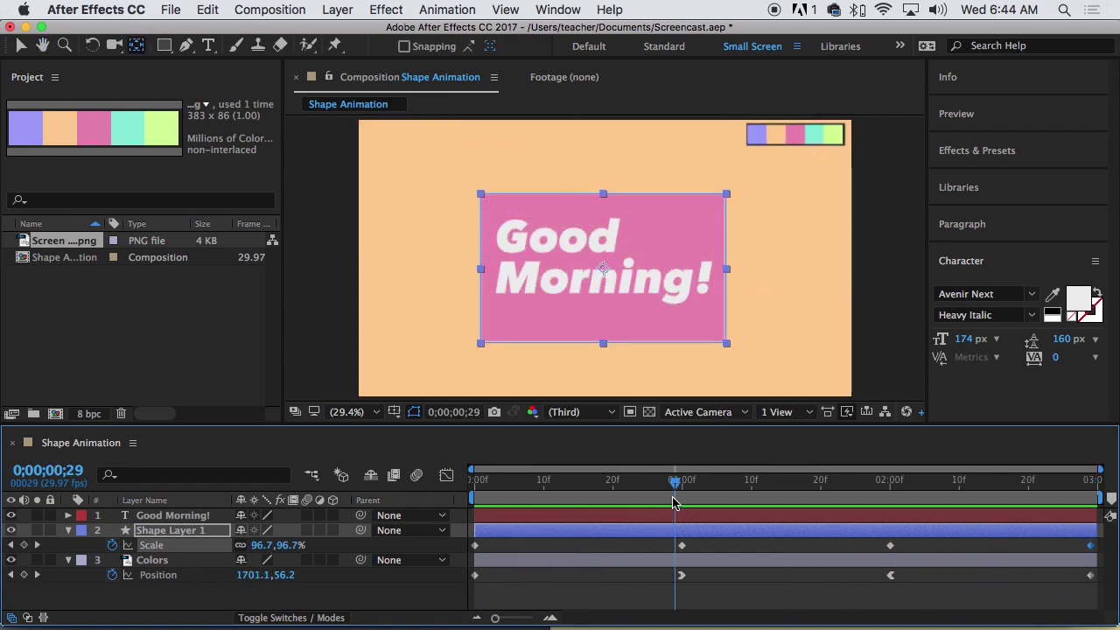
pyautogui.moveTo(676, 482); pyautogui.dragTo(547, 483)
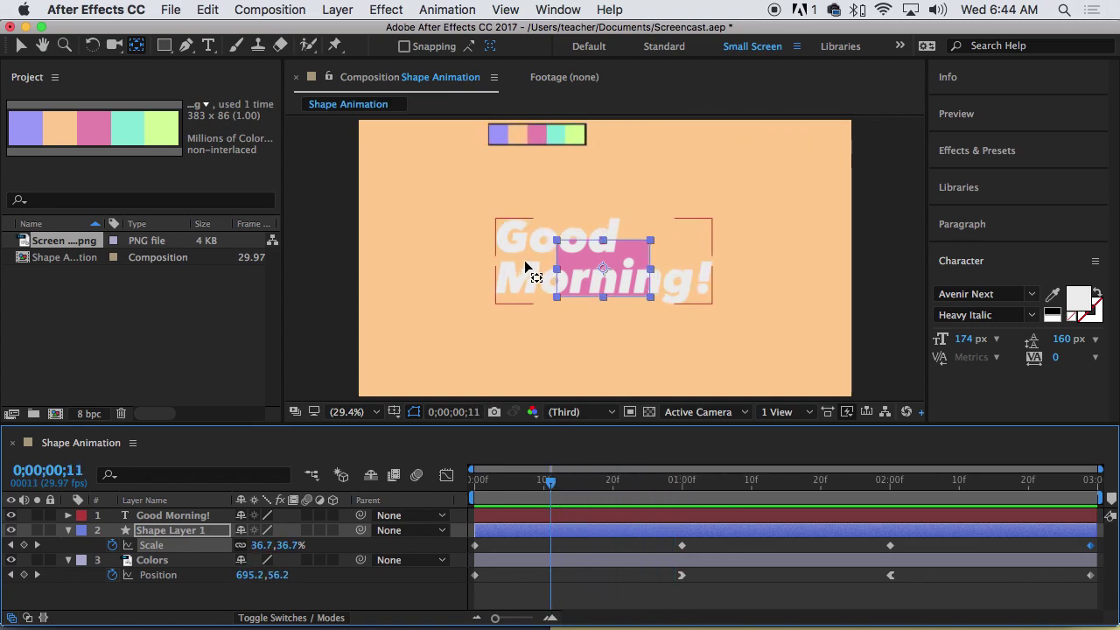
pyautogui.moveTo(551, 482); pyautogui.dragTo(751, 490)
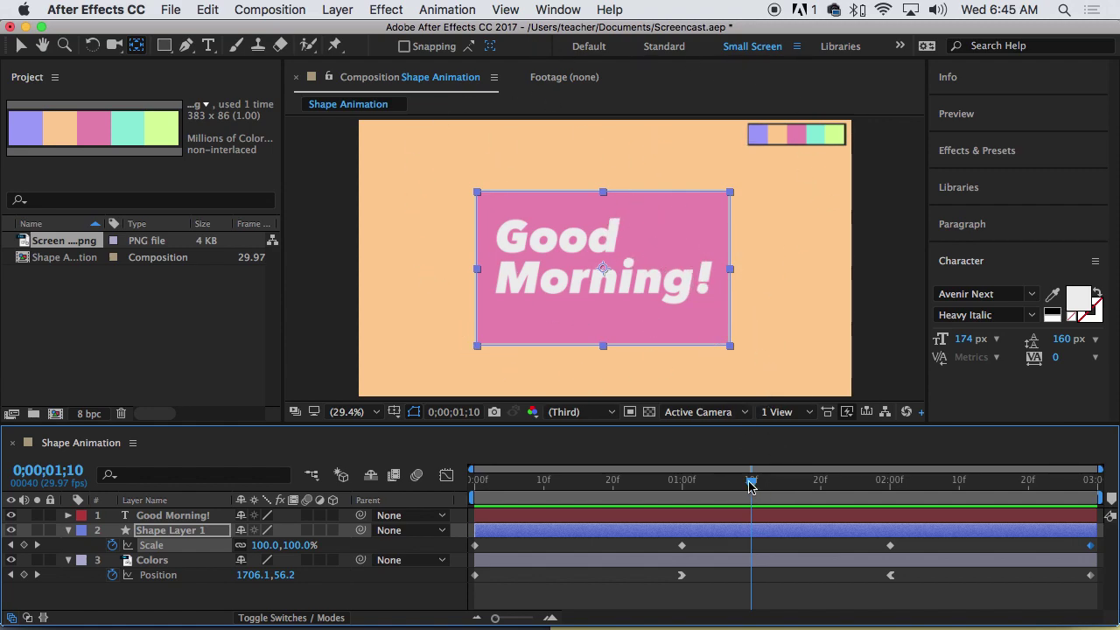
pyautogui.moveTo(750, 486)
pyautogui.mouseDown()
pyautogui.moveTo(475, 482)
pyautogui.moveTo(820, 490)
pyautogui.moveTo(767, 491)
pyautogui.mouseUp()
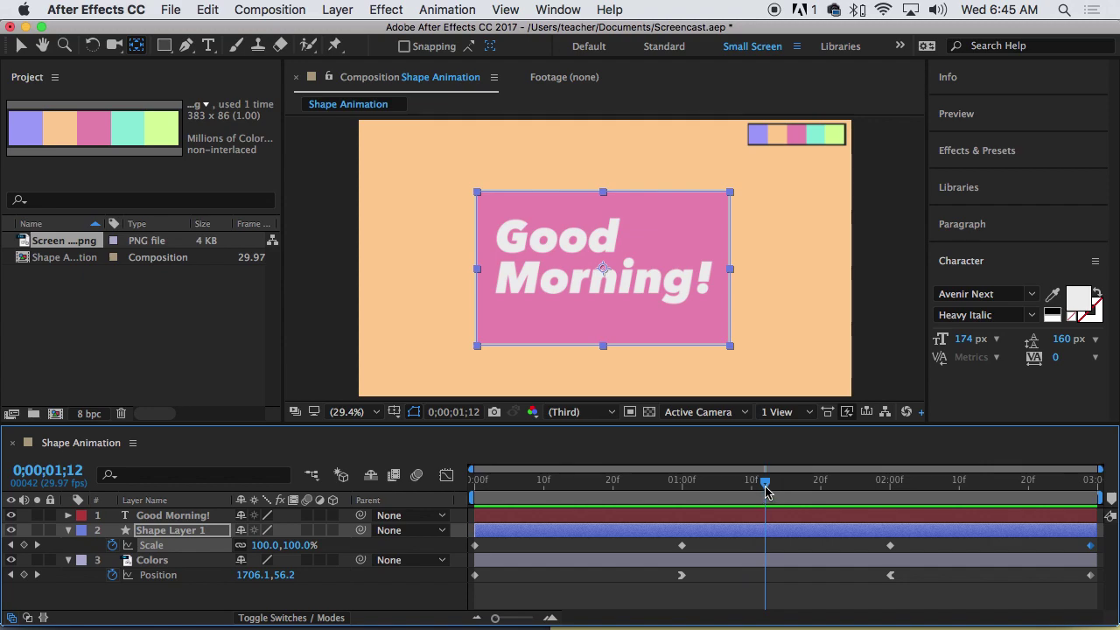
pyautogui.click(174, 516)
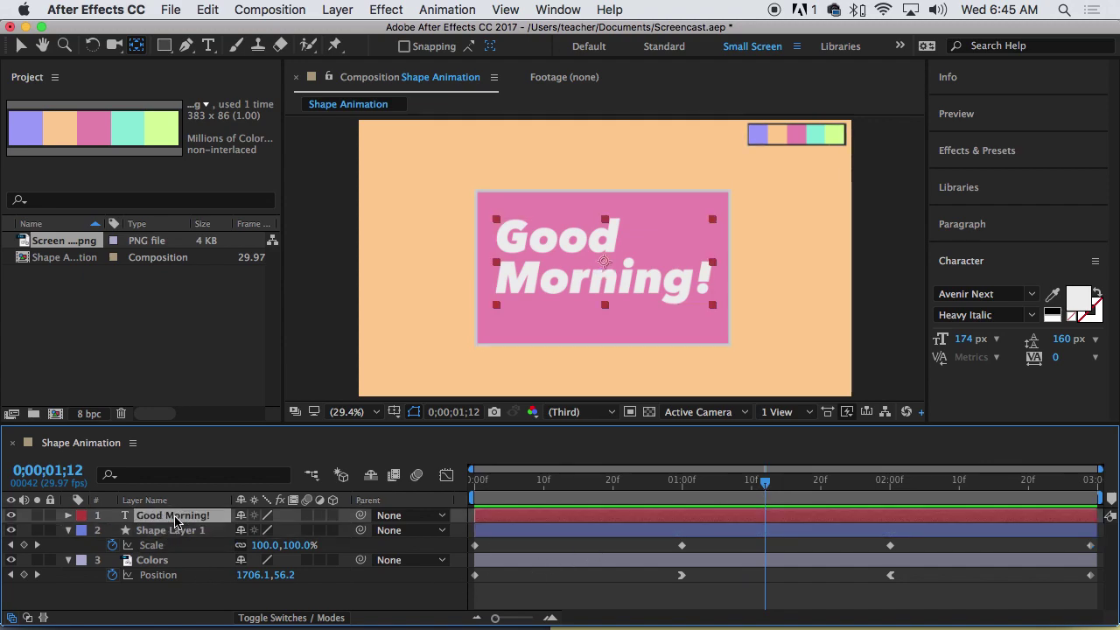
# Step: Set the Good Morning! text layer's parent to Shape Layer 1 and preview
pyautogui.click(385, 517)
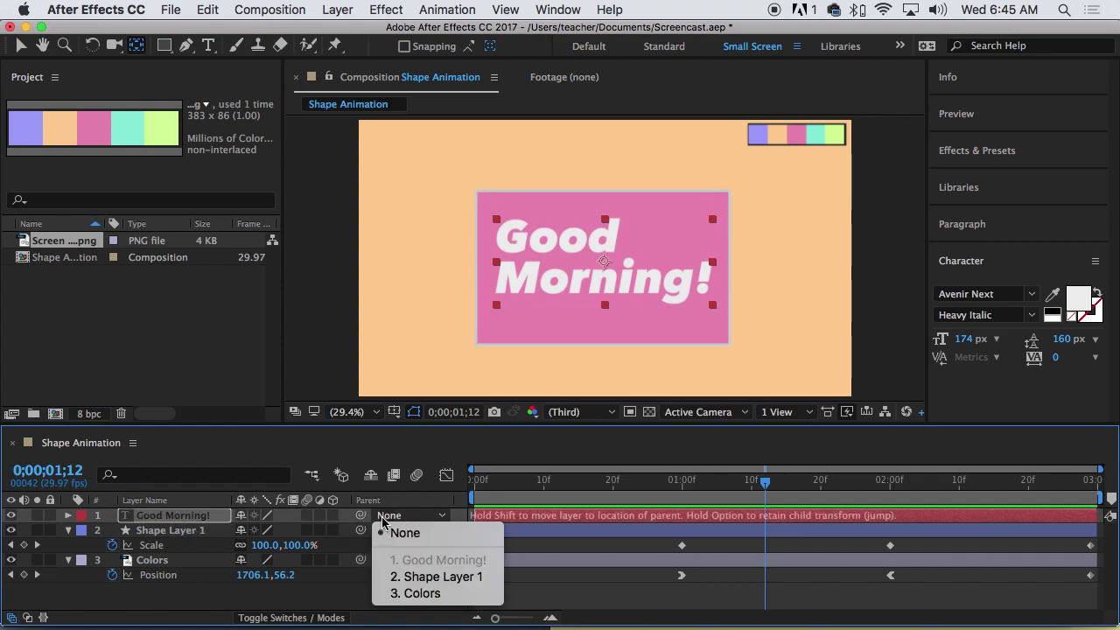
pyautogui.click(436, 579)
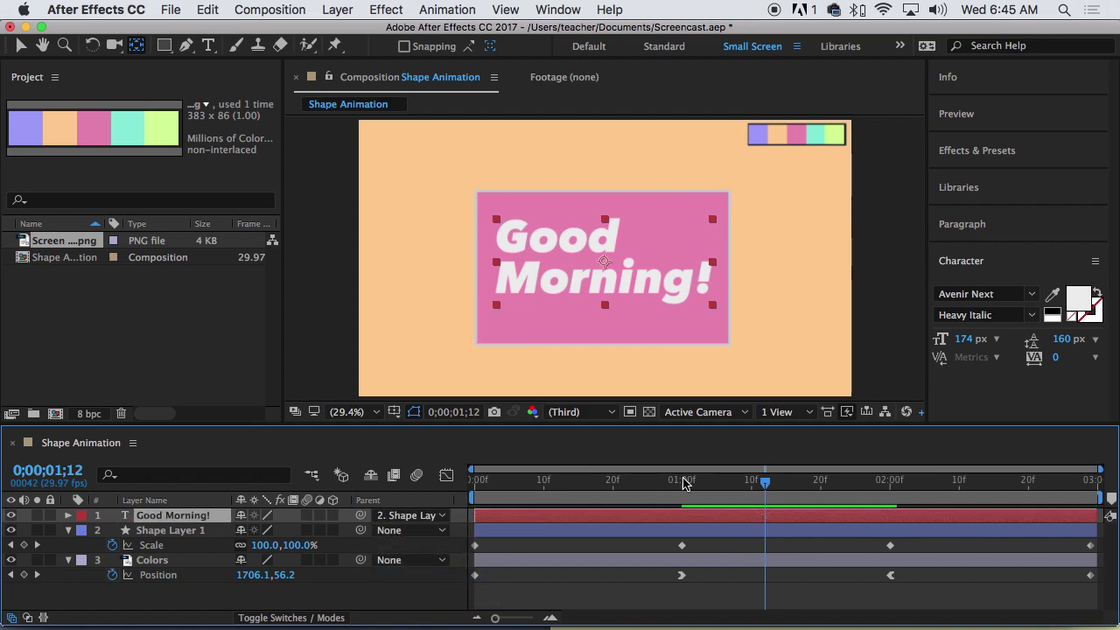
pyautogui.press('space')
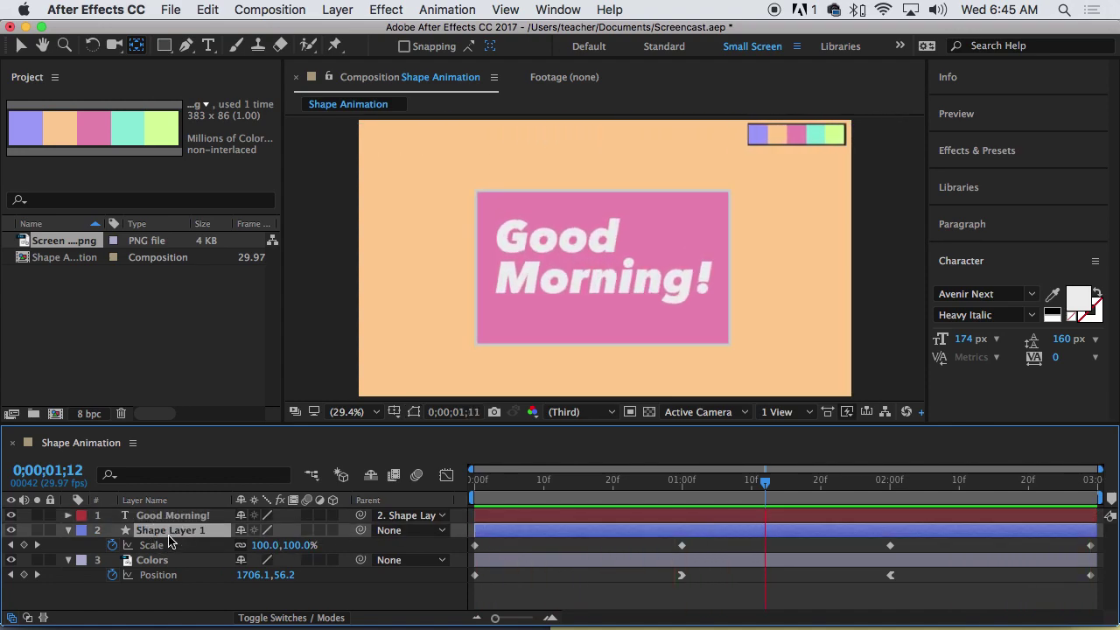
pyautogui.press('space')
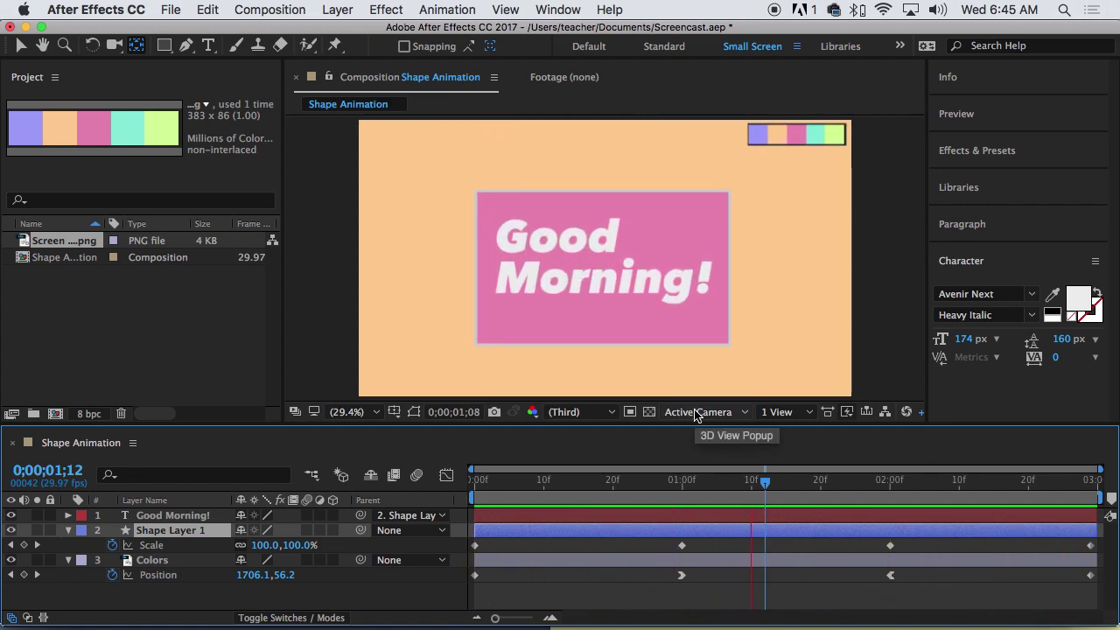
pyautogui.press('space')
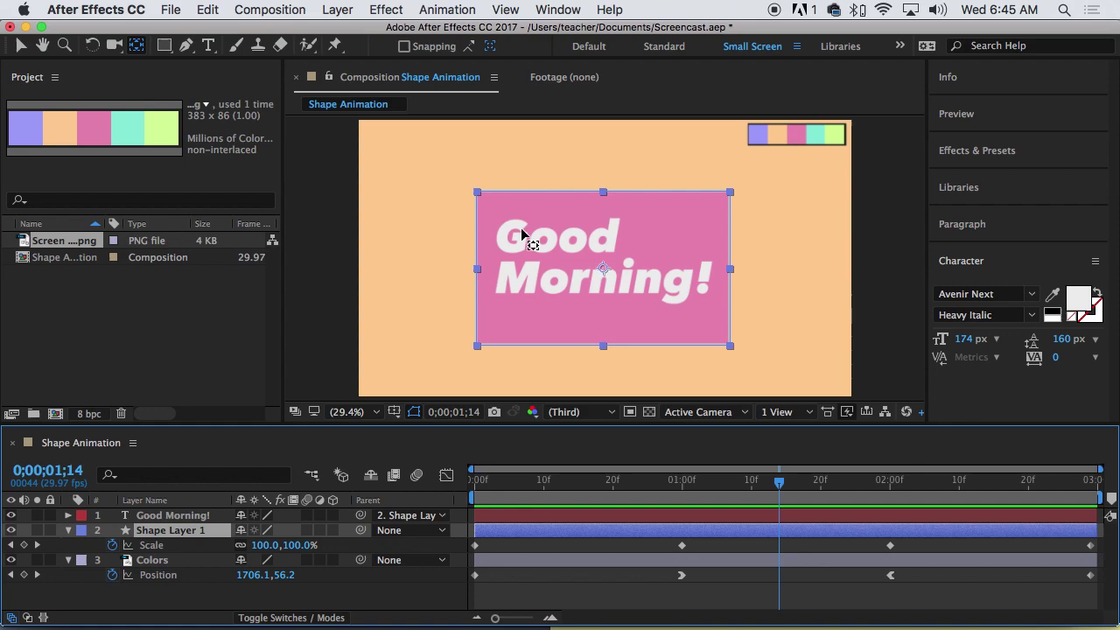
# Step: Move the text's anchor point to the card's top-right corner and preview the result
pyautogui.click(182, 518)
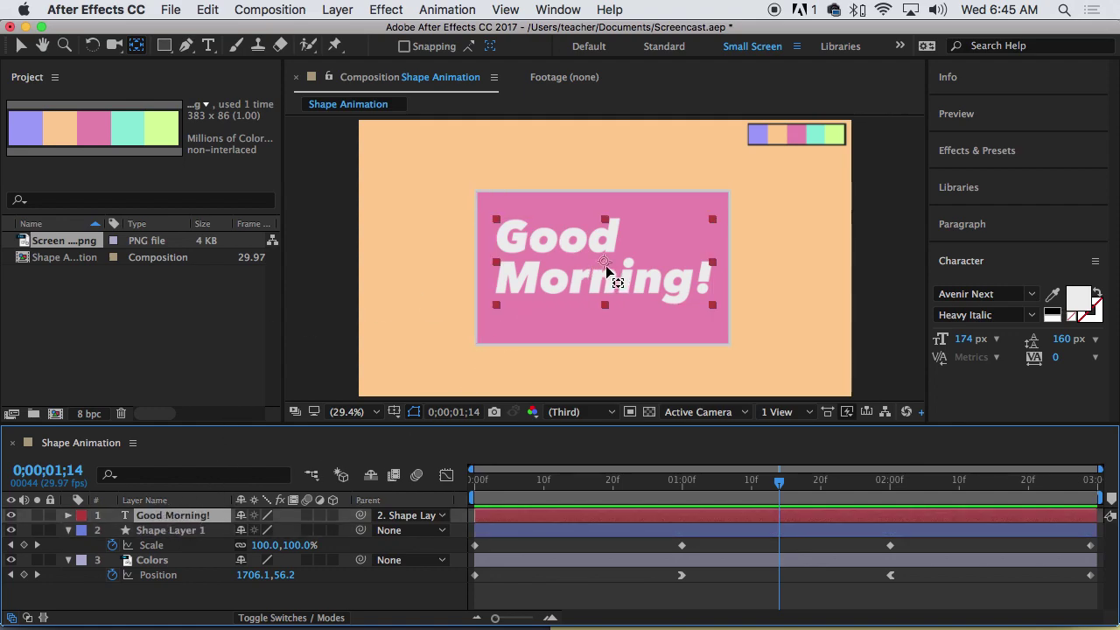
pyautogui.click(633, 242)
pyautogui.moveTo(713, 230); pyautogui.dragTo(712, 218)
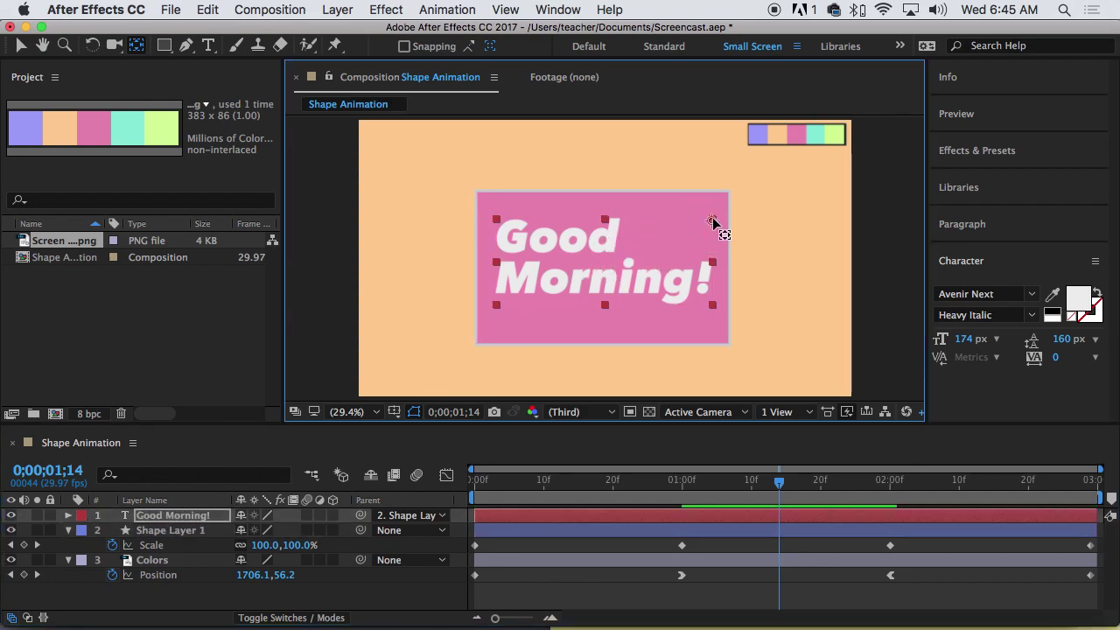
pyautogui.press('space')
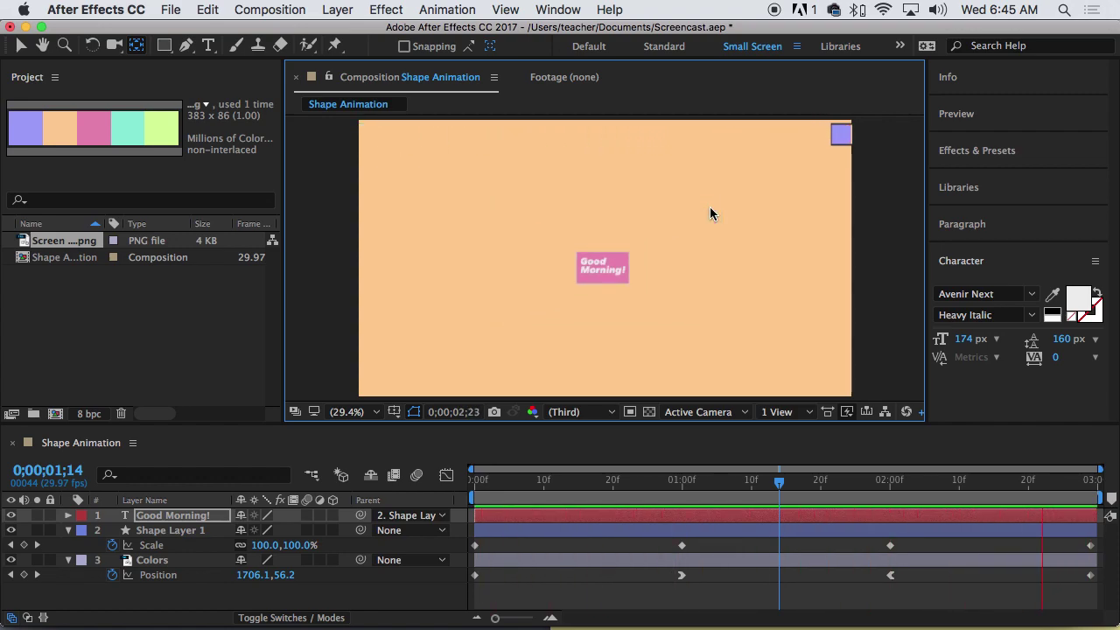
pyautogui.press('space')
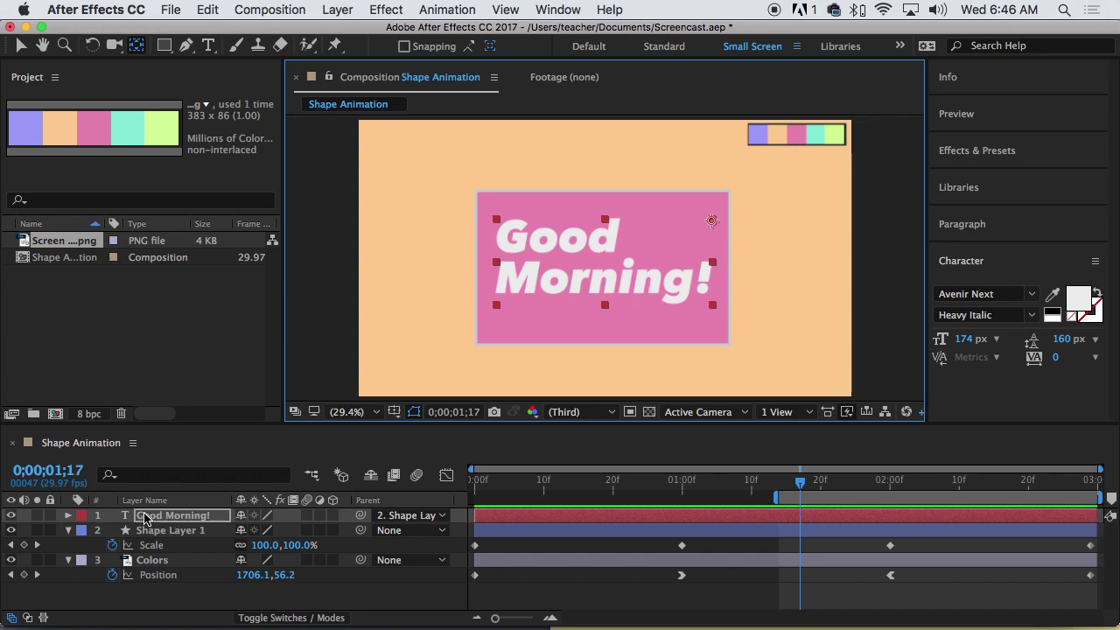
# Step: Drag the work area start to 0;00;00;00 and play the whole animation from the first frame
pyautogui.press('space')
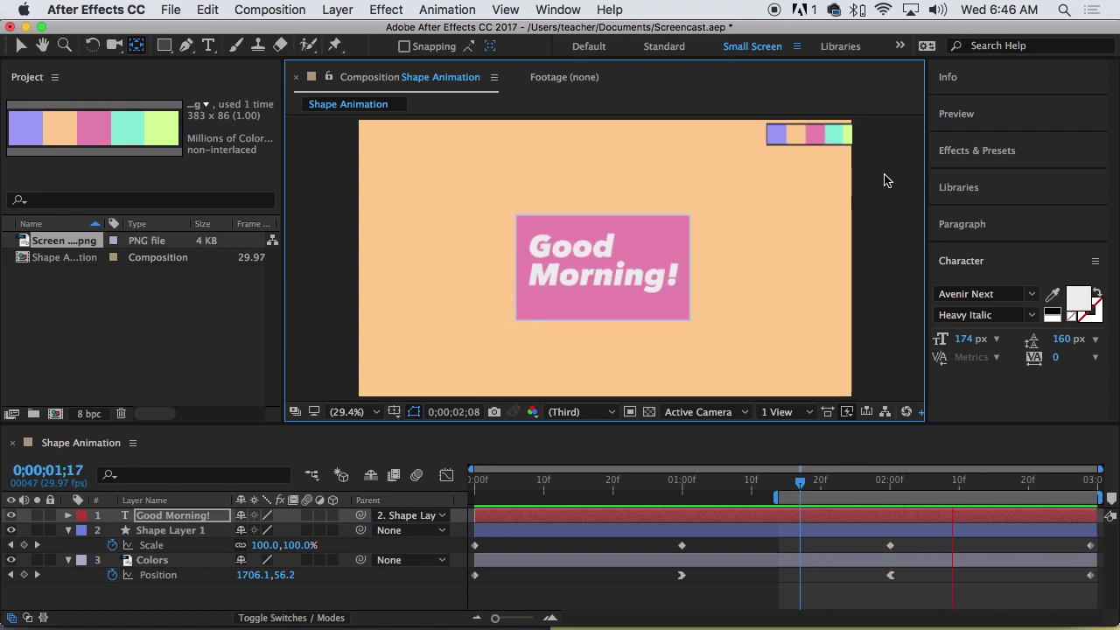
pyautogui.moveTo(777, 497); pyautogui.dragTo(475, 499)
pyautogui.press('space')
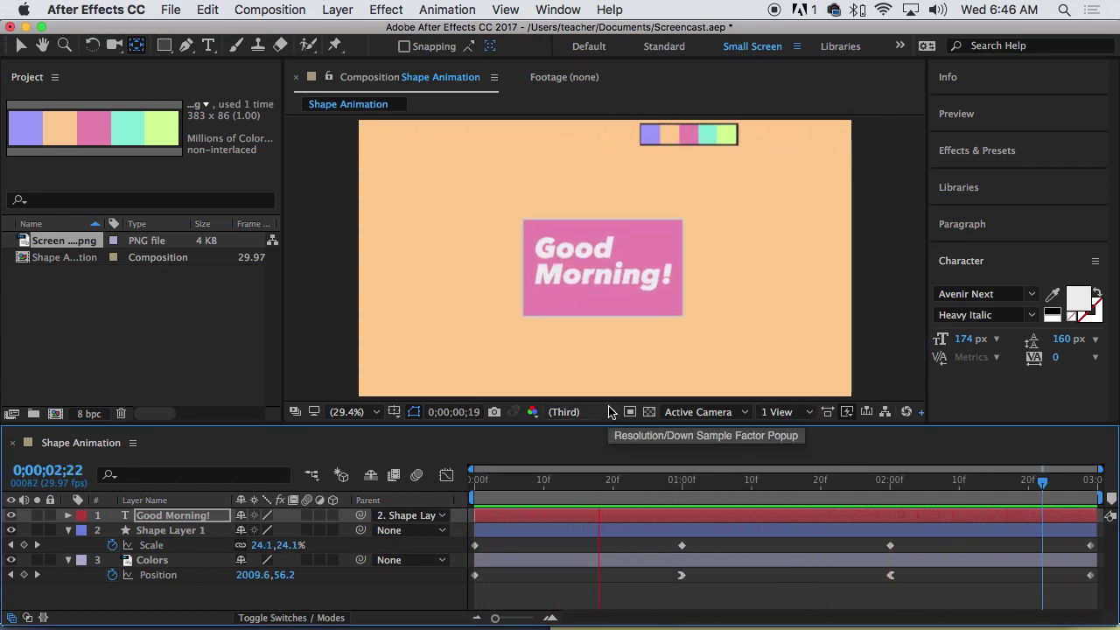
pyautogui.moveTo(560, 480); pyautogui.dragTo(1113, 503)
pyautogui.click(328, 323)
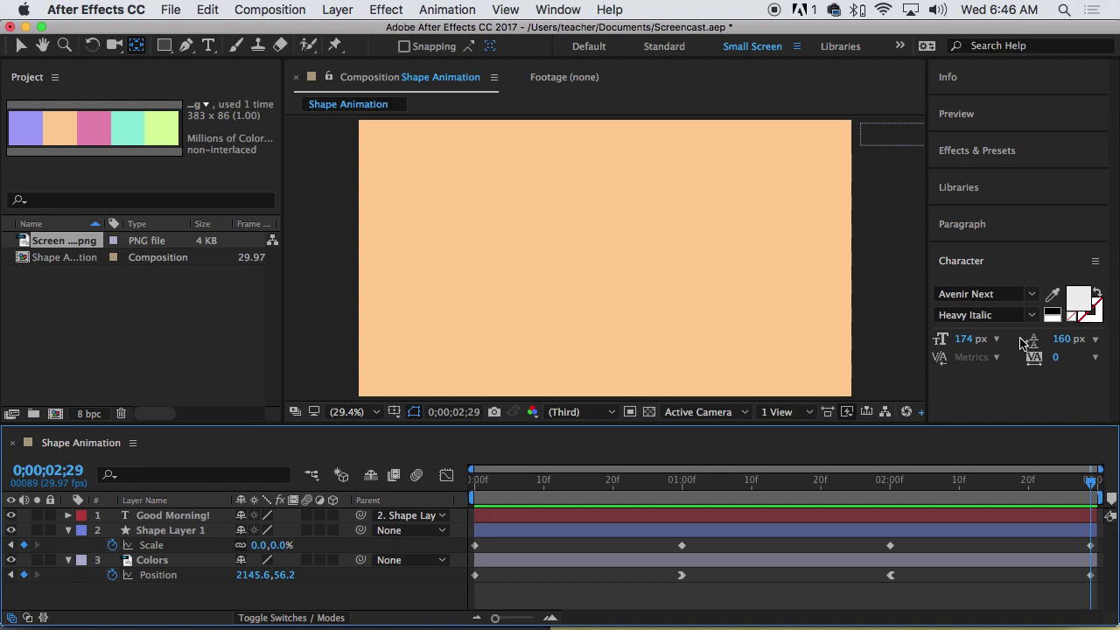
pyautogui.press('space')
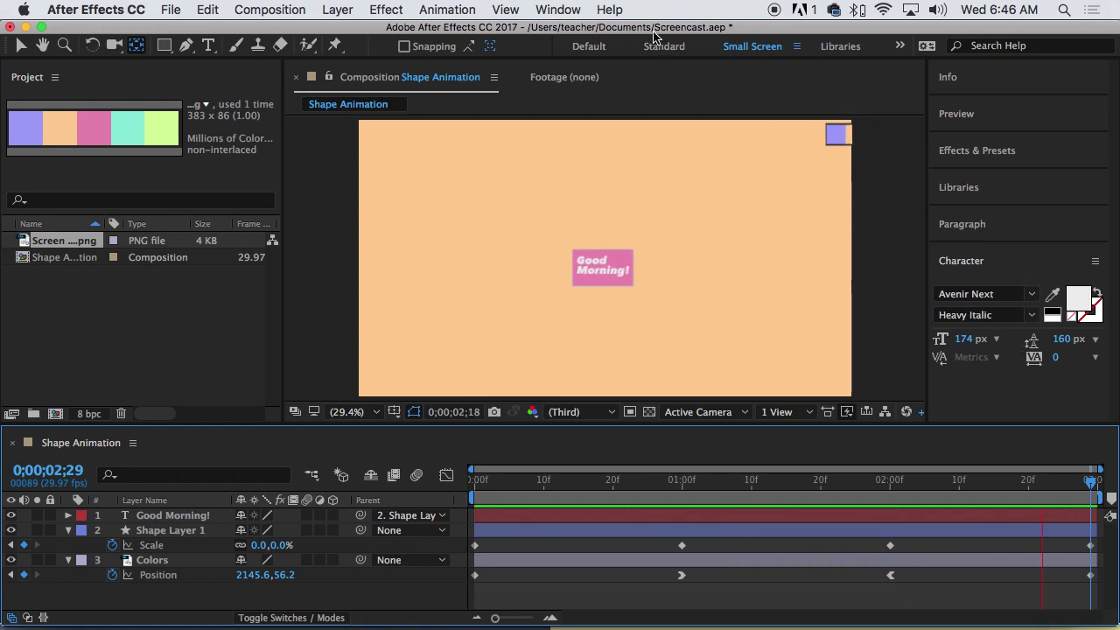
pyautogui.press('space')
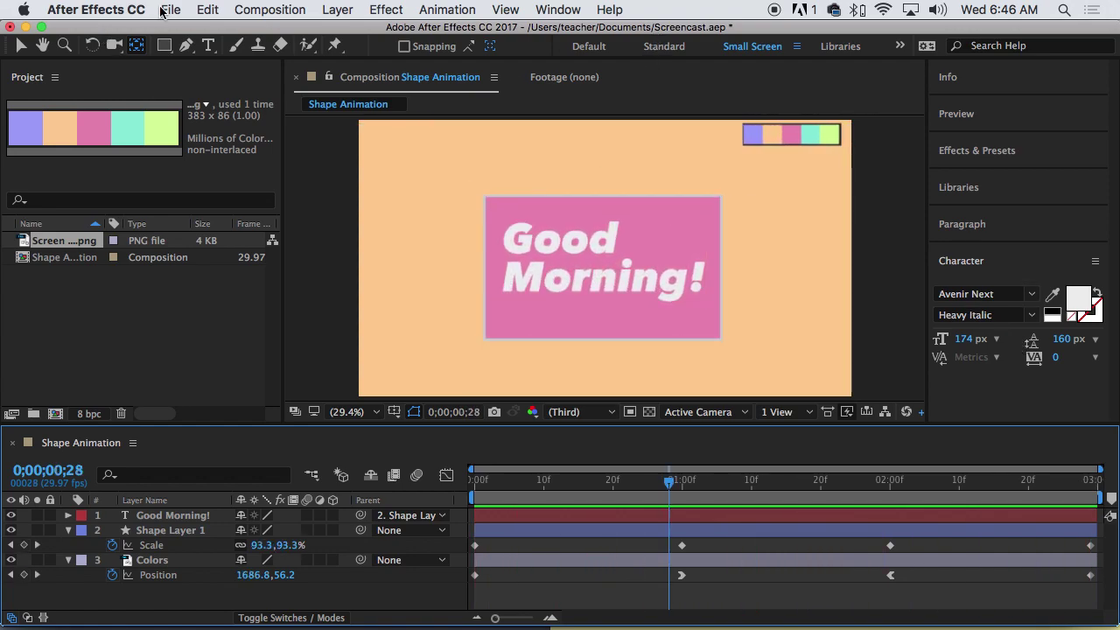
# Step: Save the project, then add Shape Animation to the Render Queue with Best Settings and Lossless output
pyautogui.click(166, 9)
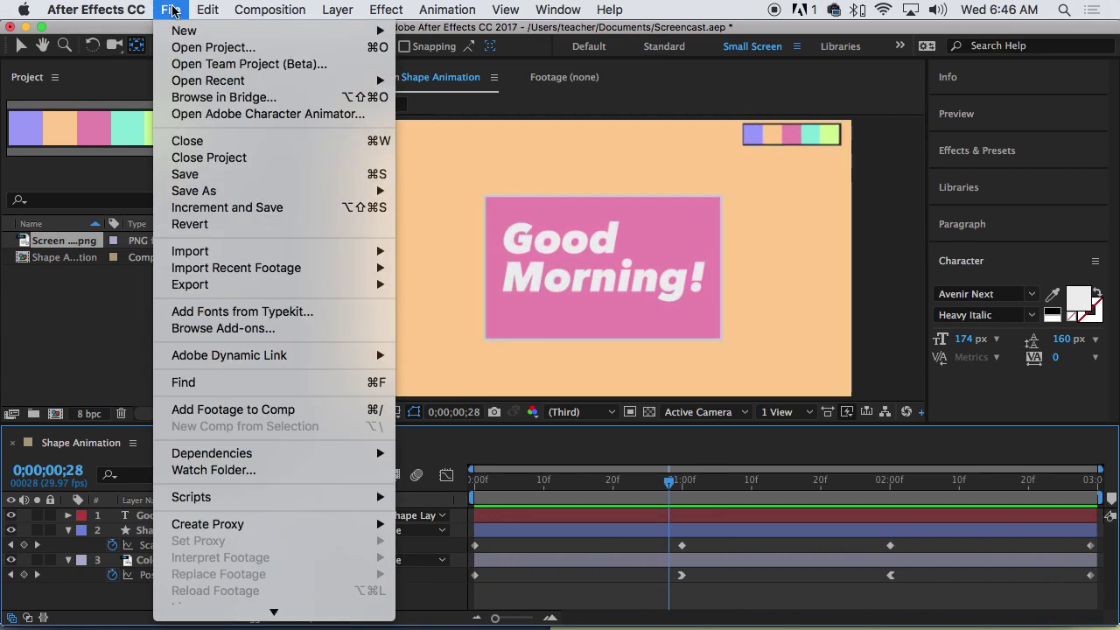
pyautogui.click(200, 178)
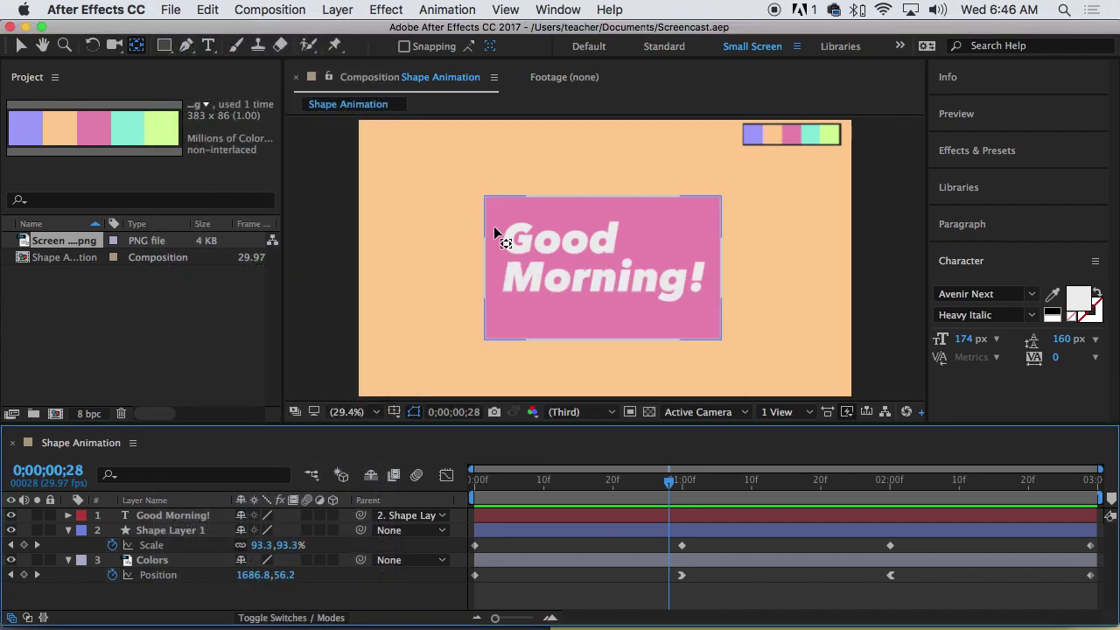
pyautogui.click(177, 10)
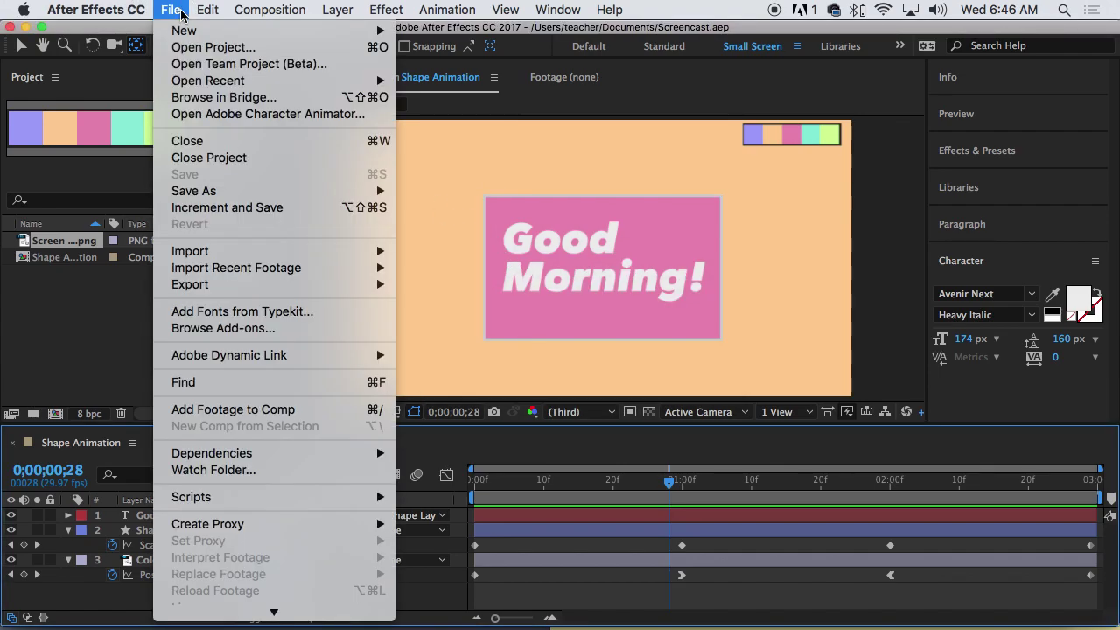
pyautogui.moveTo(221, 286)
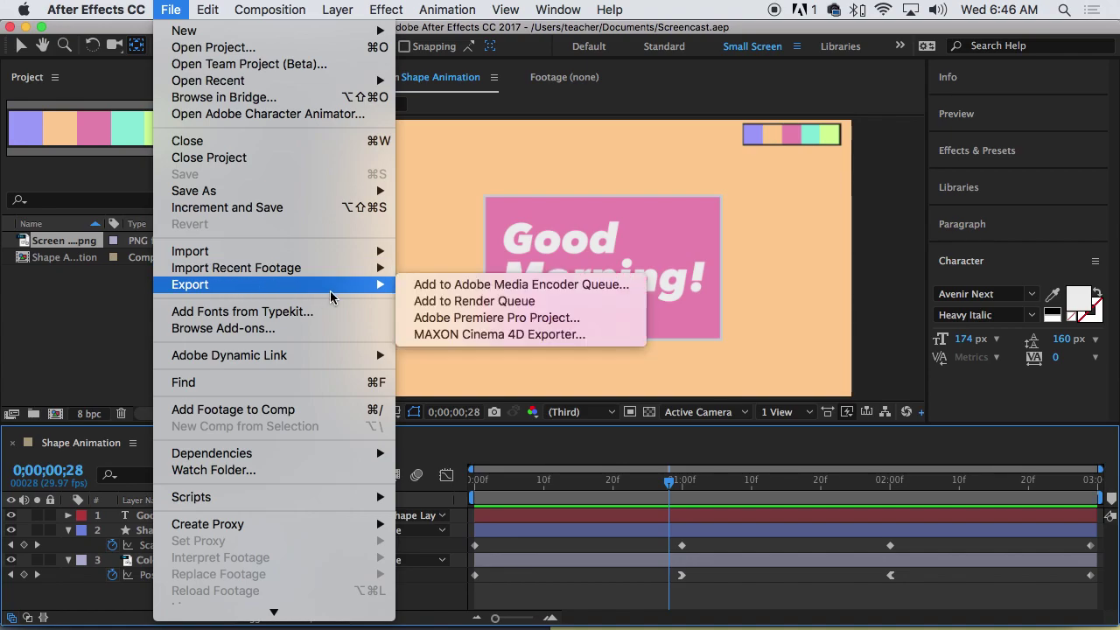
pyautogui.click(439, 304)
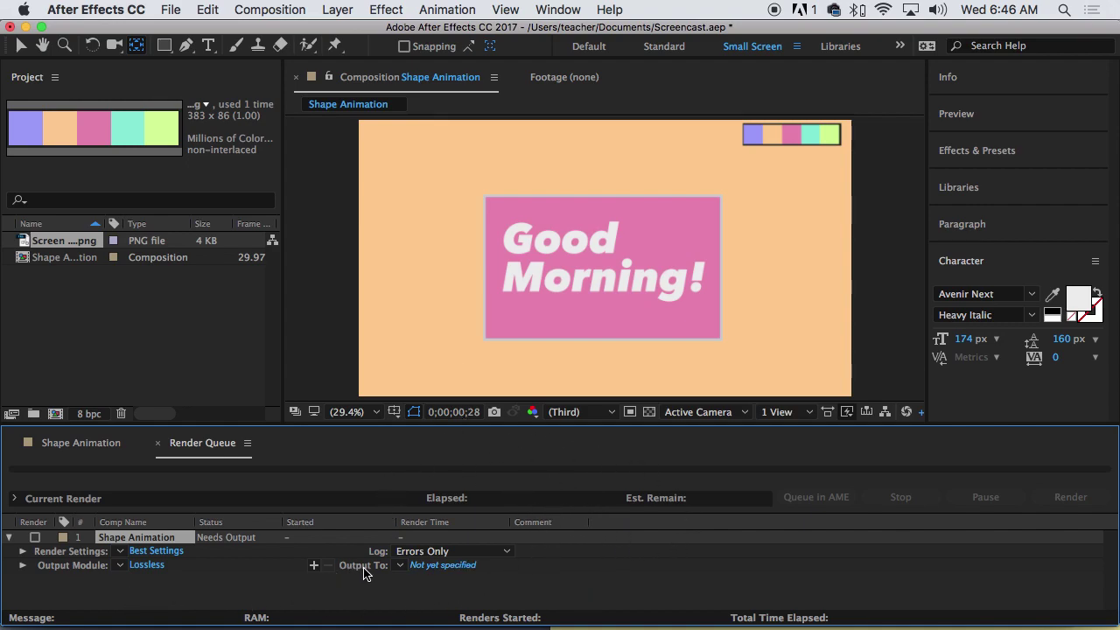
# Step: Set the render output to Shape Animation.mov on the Desktop
pyautogui.click(456, 565)
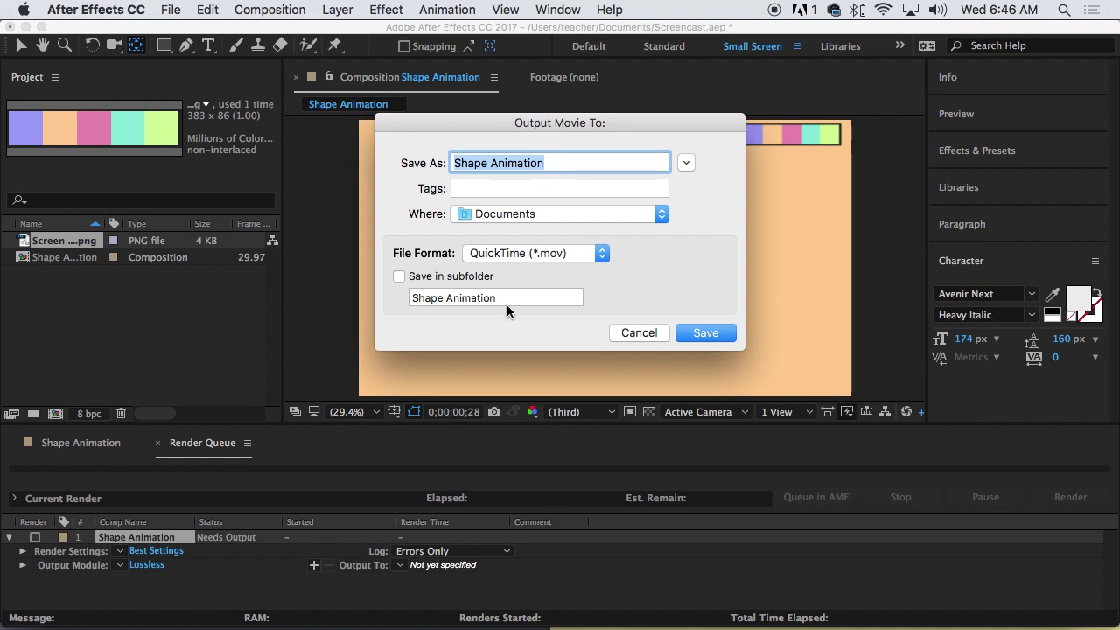
pyautogui.click(528, 214)
pyautogui.click(473, 336)
pyautogui.click(705, 333)
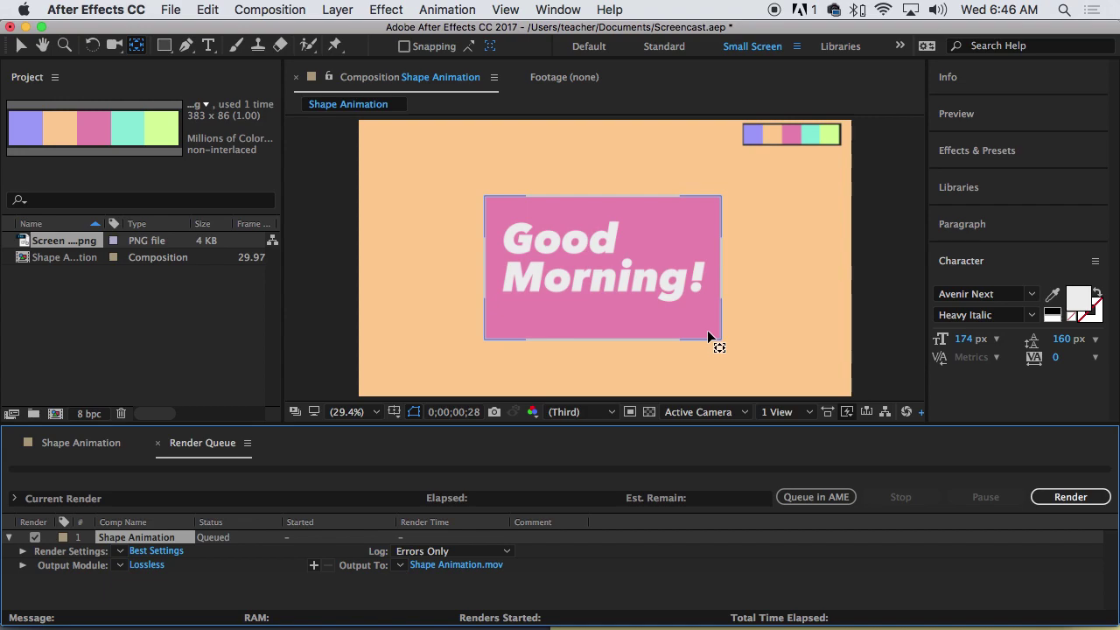
# Step: Render the queued Shape Animation composition until its status reads Done
pyautogui.click(1061, 496)
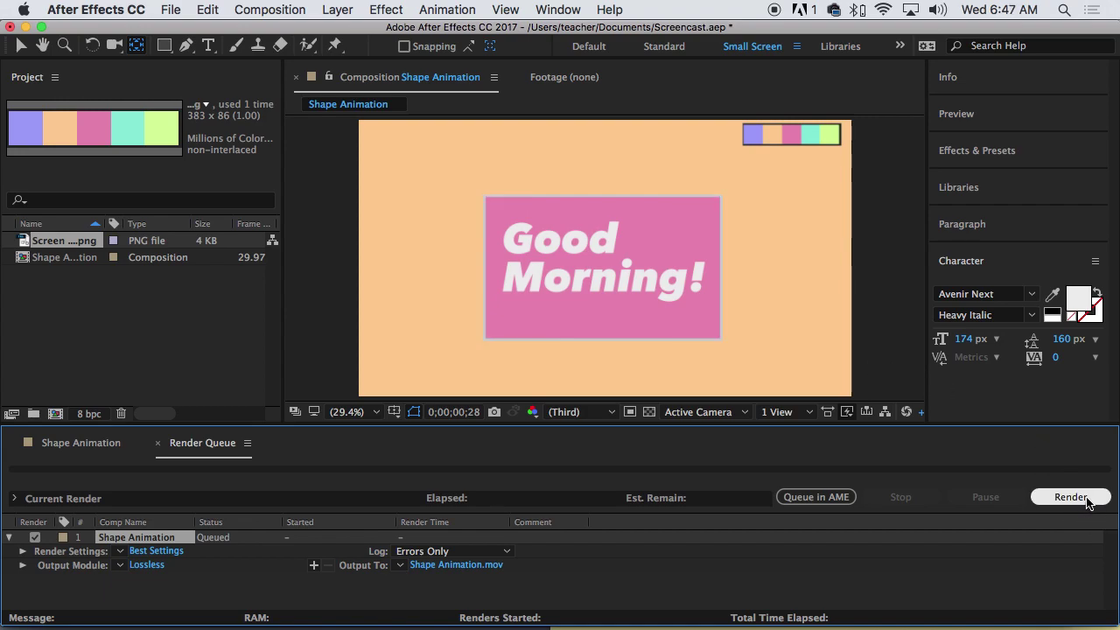
pyautogui.press('XF86AudioRaiseVolume')
pyautogui.click(1087, 499)
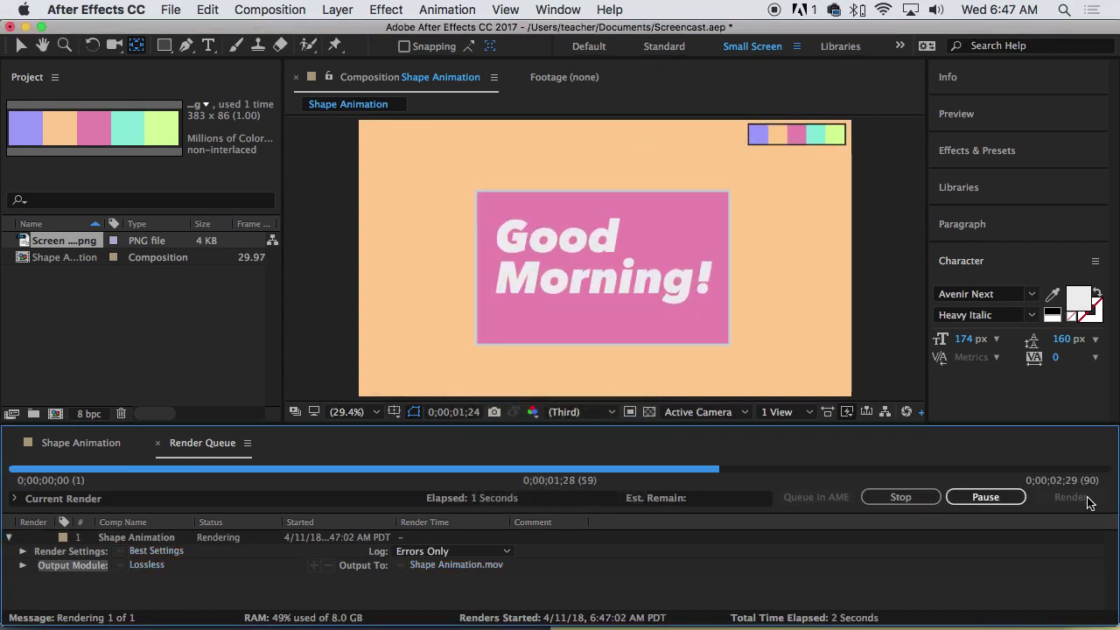
pyautogui.press('XF86AudioLowerVolume')
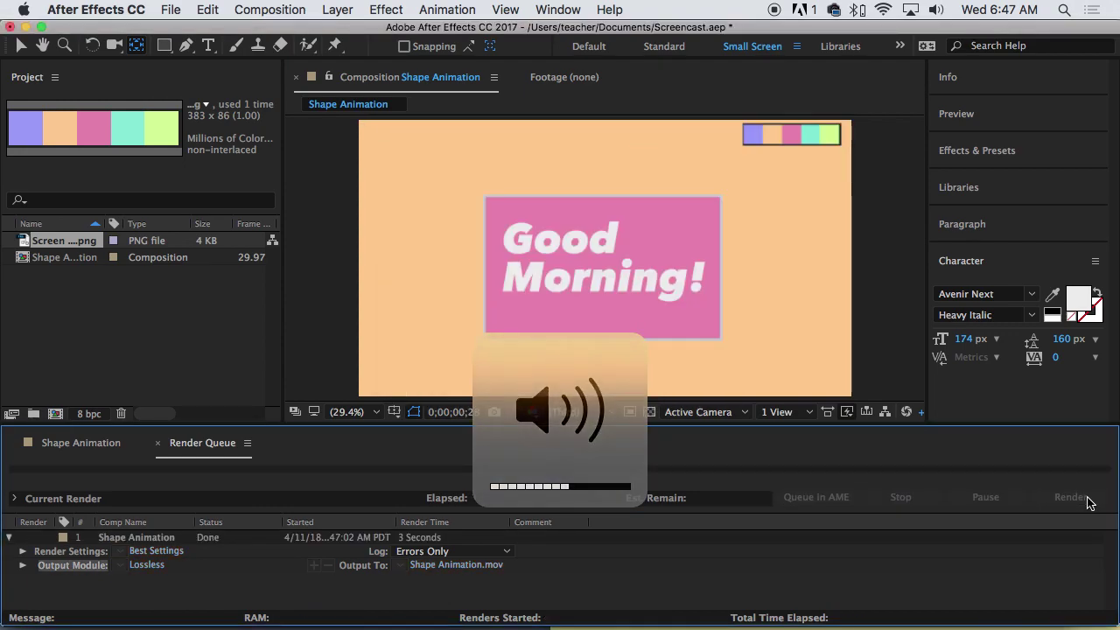